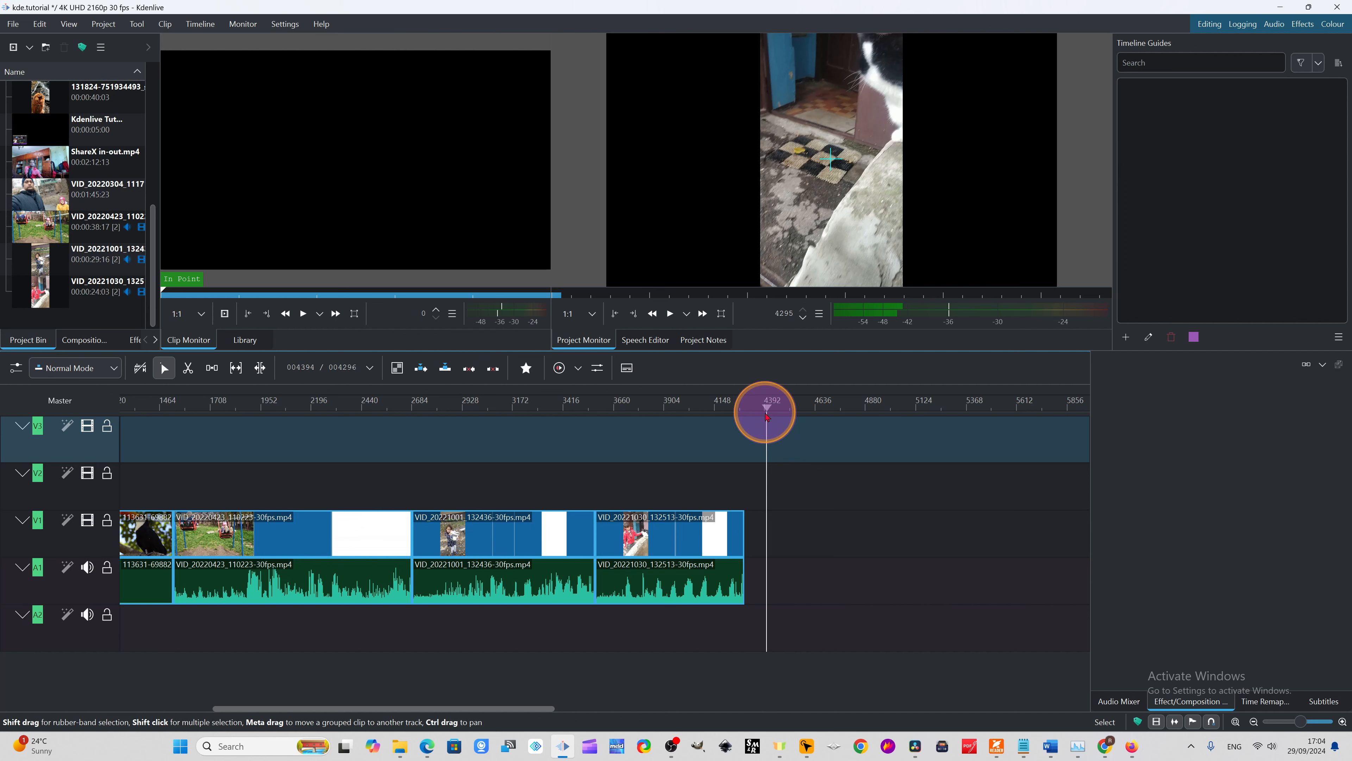
Switch to DaVinci Resolve and examine the reference layout, the ShareX in-out.mp4 clip's settings and the favourite Open FX Transform effect
{"action": "mouse_move", "coordinate": [766, 415]}
{"action": "left_mouse_down"}
{"action": "mouse_move", "coordinate": [709, 425]}
{"action": "mouse_move", "coordinate": [743, 427]}
{"action": "left_mouse_up"}
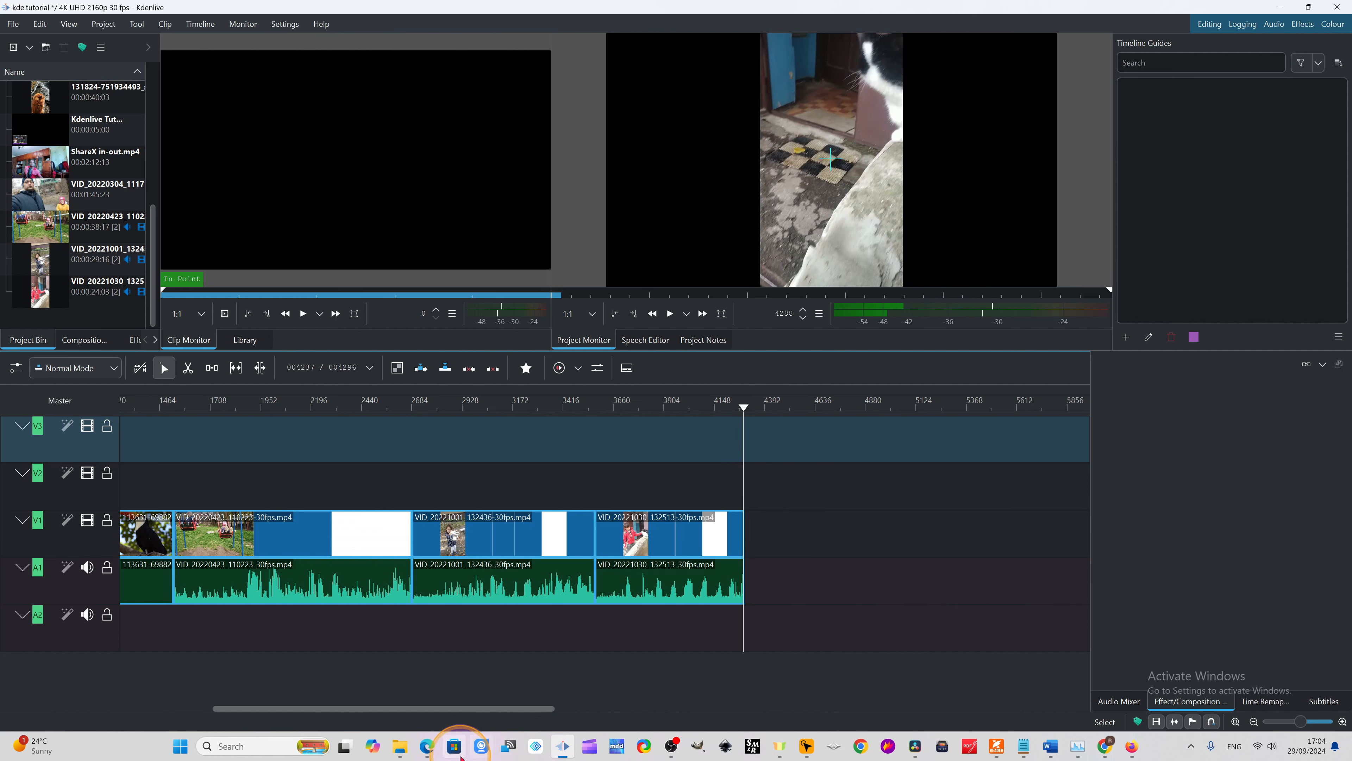
{"action": "left_click", "coordinate": [914, 748]}
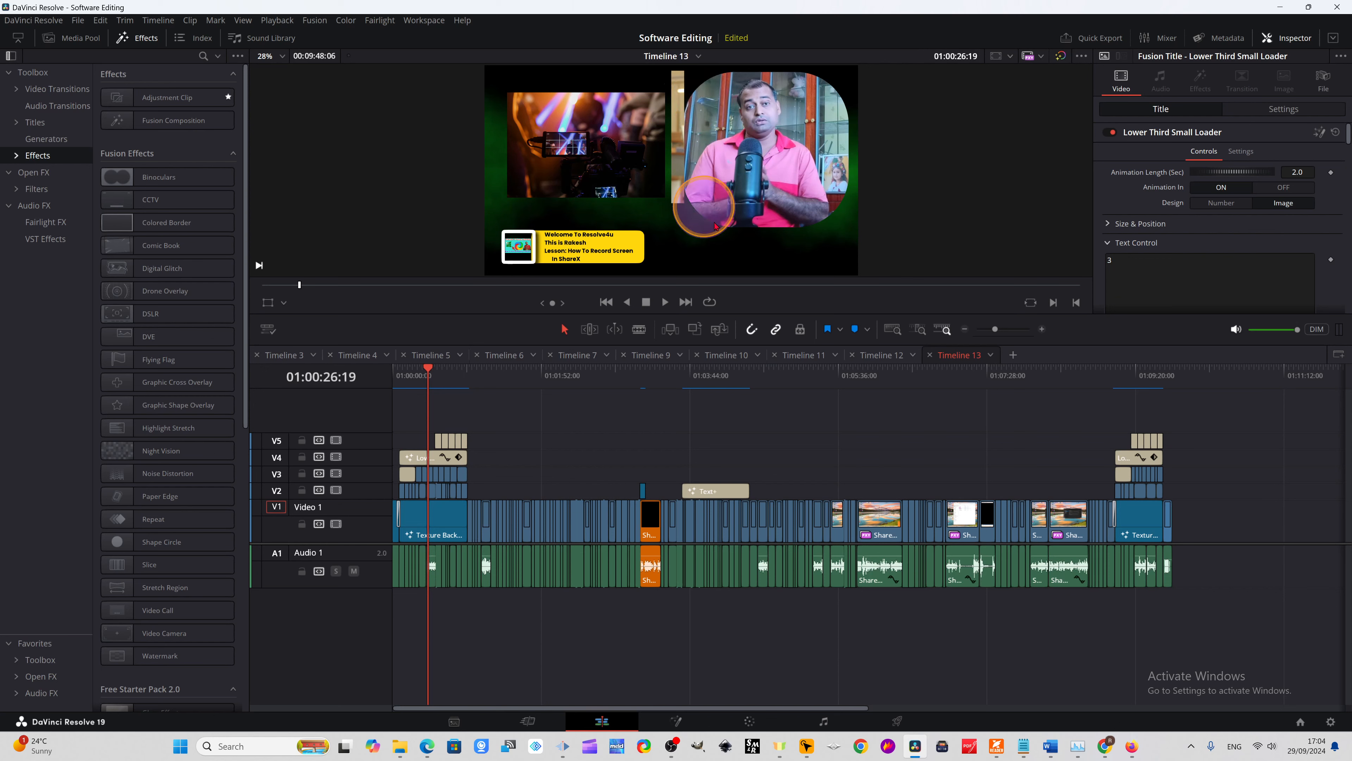
{"action": "left_click_drag", "start_coordinate": [438, 378], "coordinate": [436, 397]}
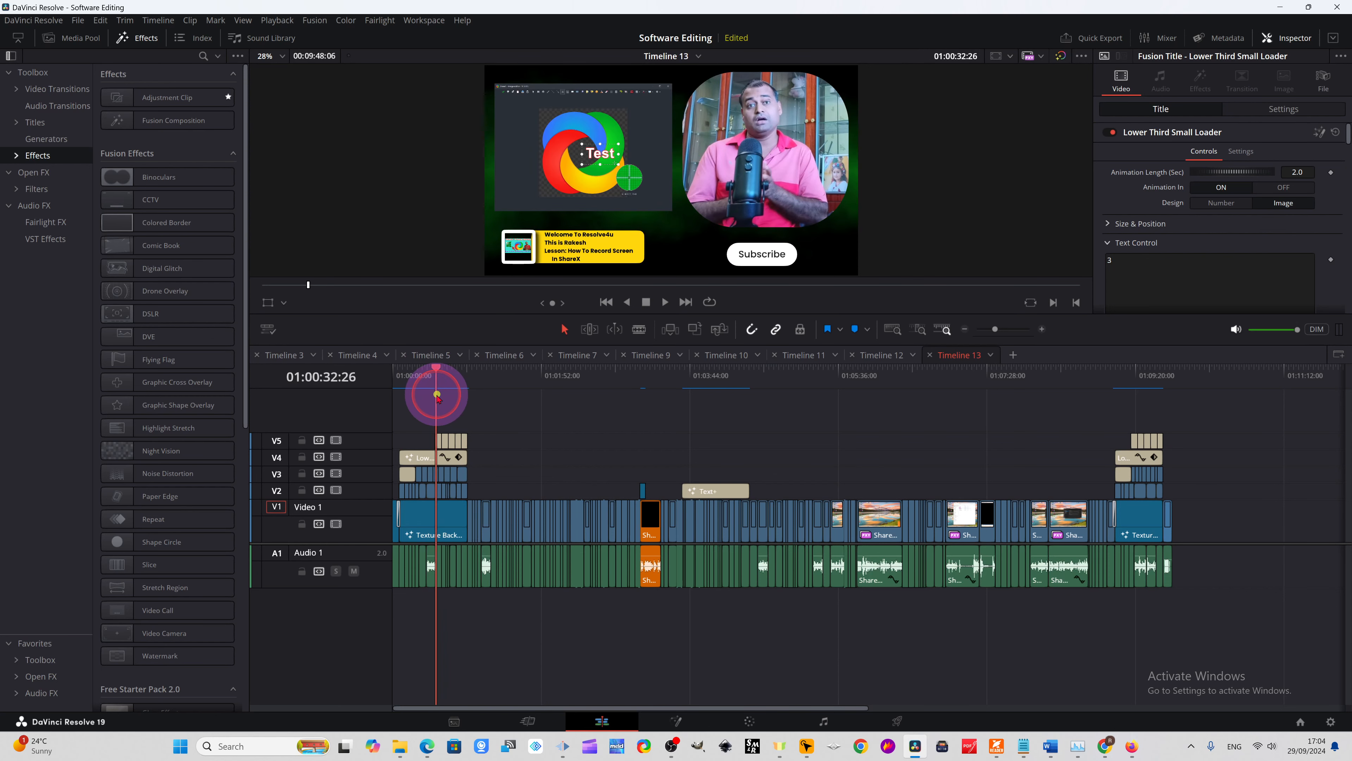
{"action": "left_click", "coordinate": [431, 490]}
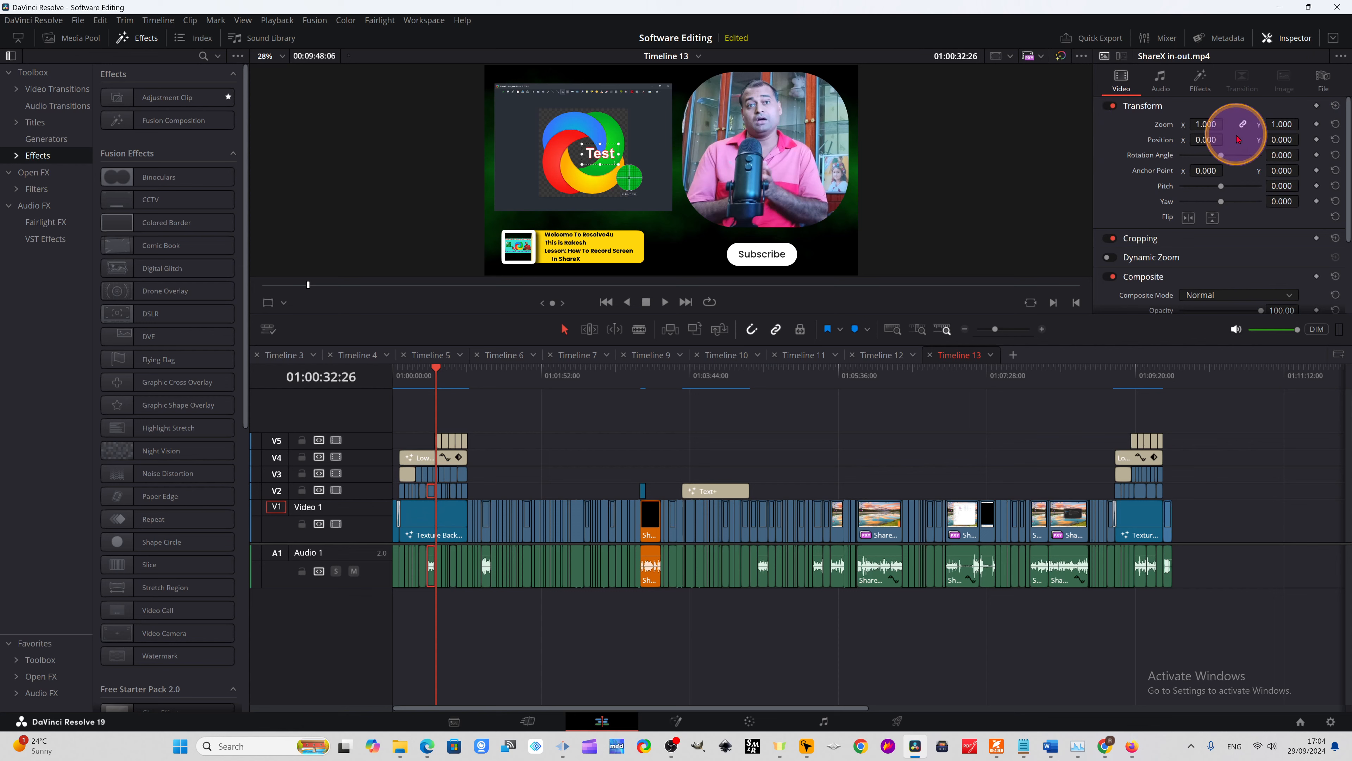
{"action": "scroll", "coordinate": [1203, 271], "scroll_direction": "down", "scroll_amount": 3}
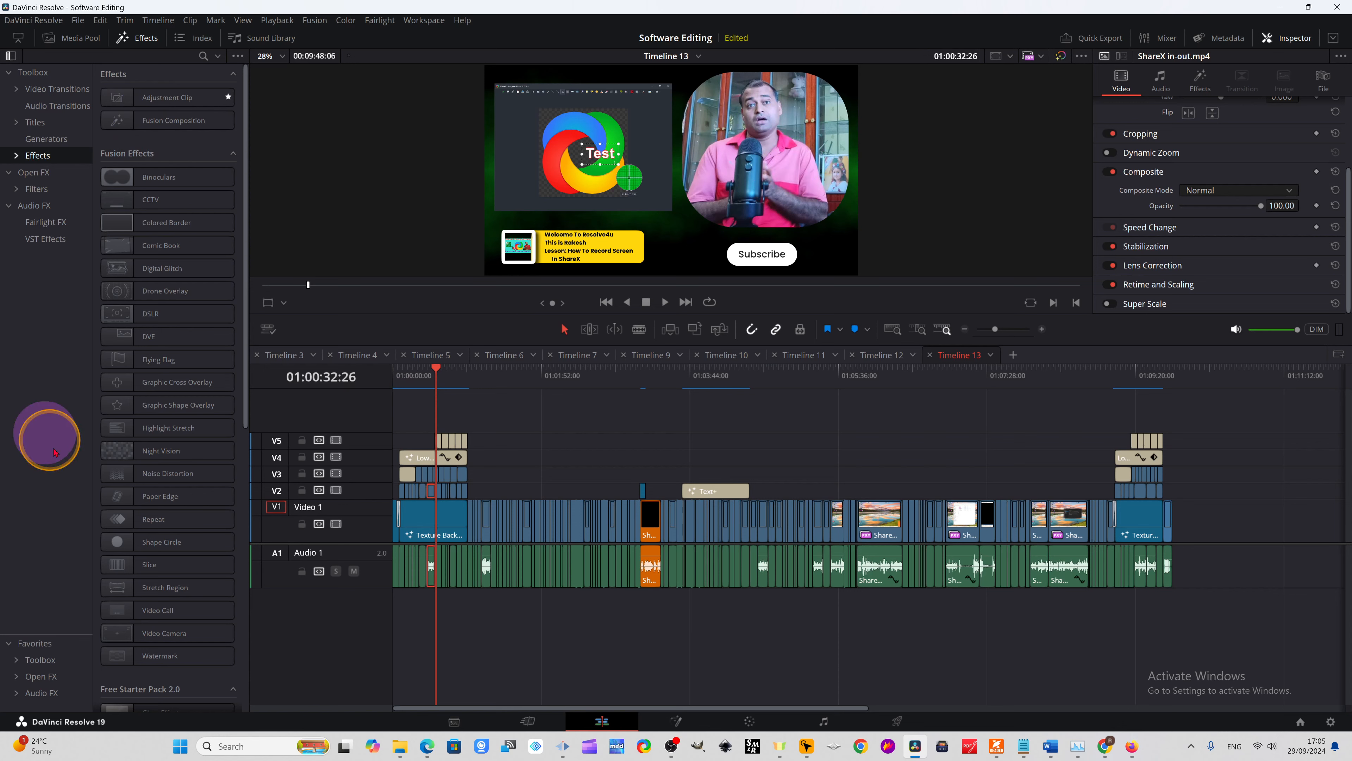
{"action": "left_click", "coordinate": [30, 682]}
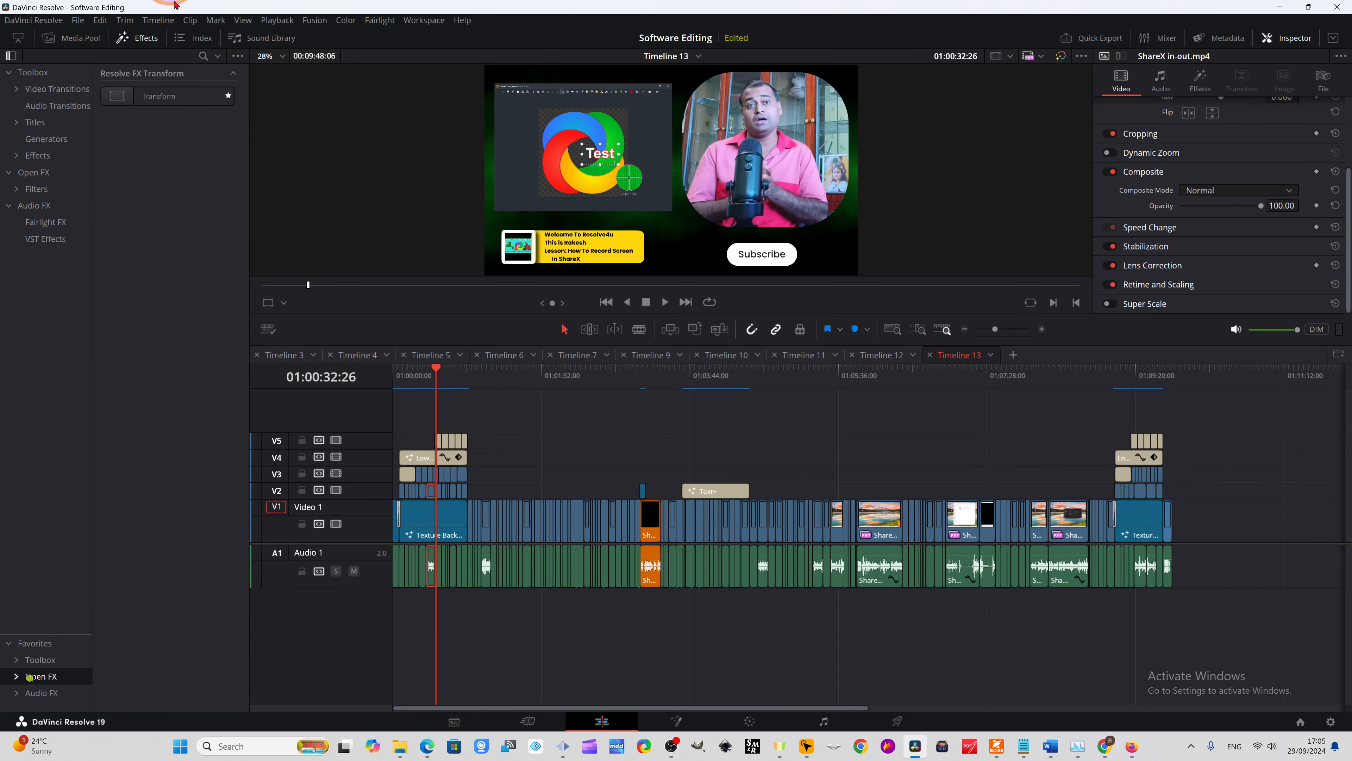
{"action": "left_click", "coordinate": [154, 90]}
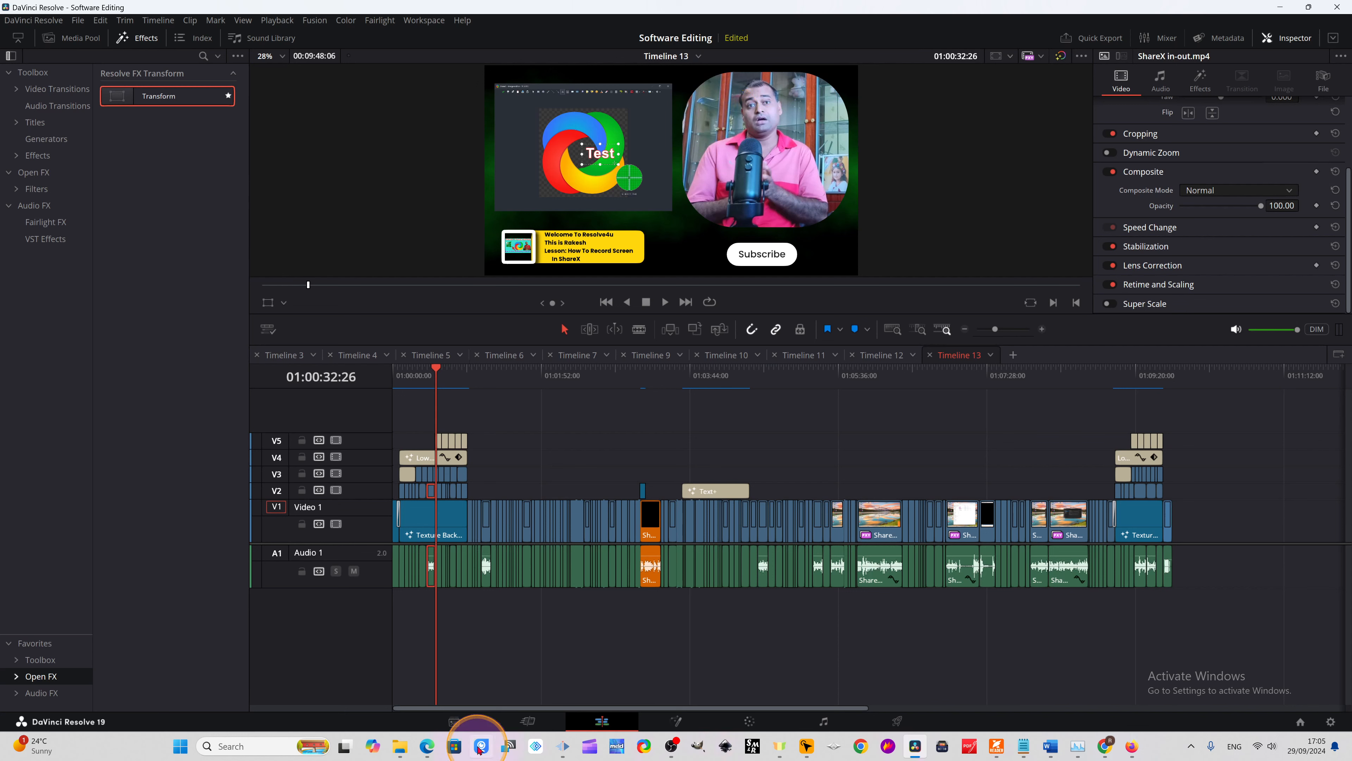
Switch to Kdenlive, place ShareX in-out.mp4 on track V1 just after the last clip, and preview it at frame 5048
{"action": "left_click", "coordinate": [575, 748]}
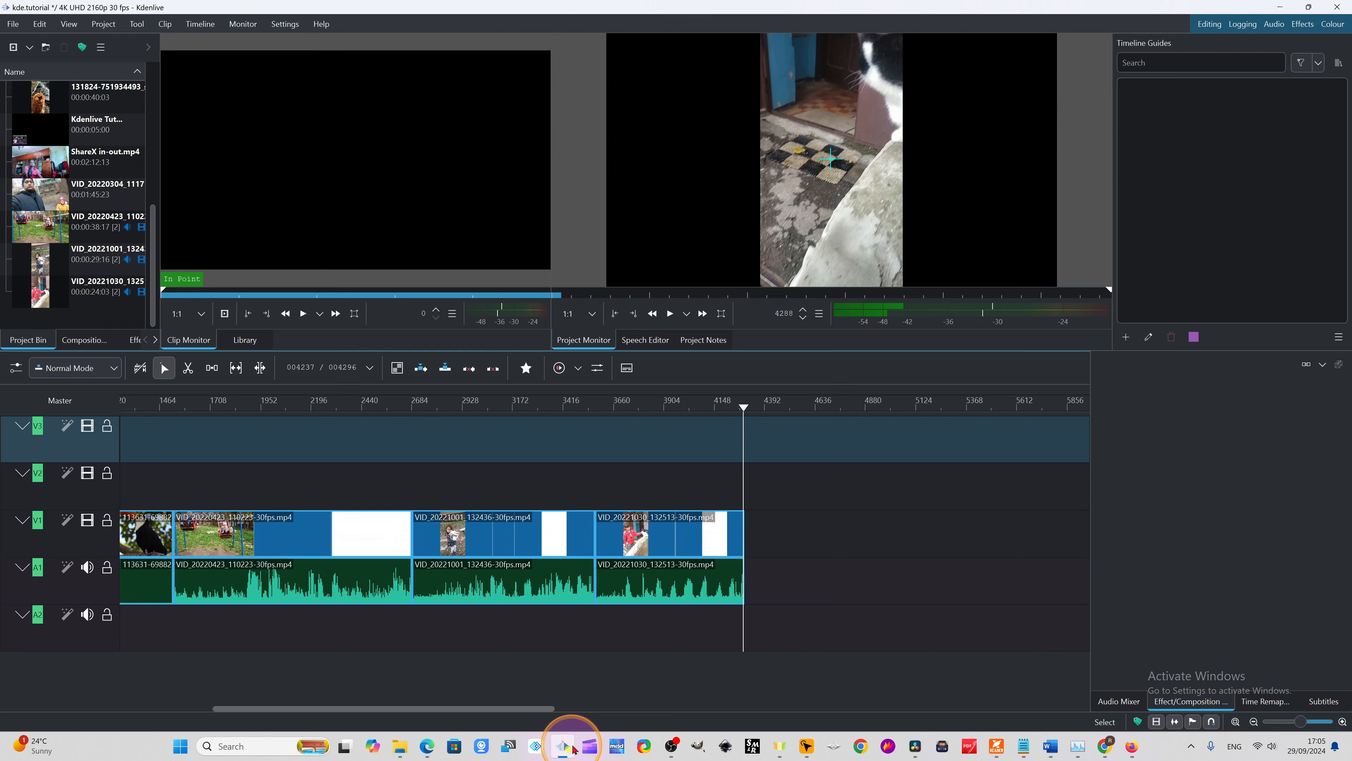
{"action": "left_click", "coordinate": [772, 412]}
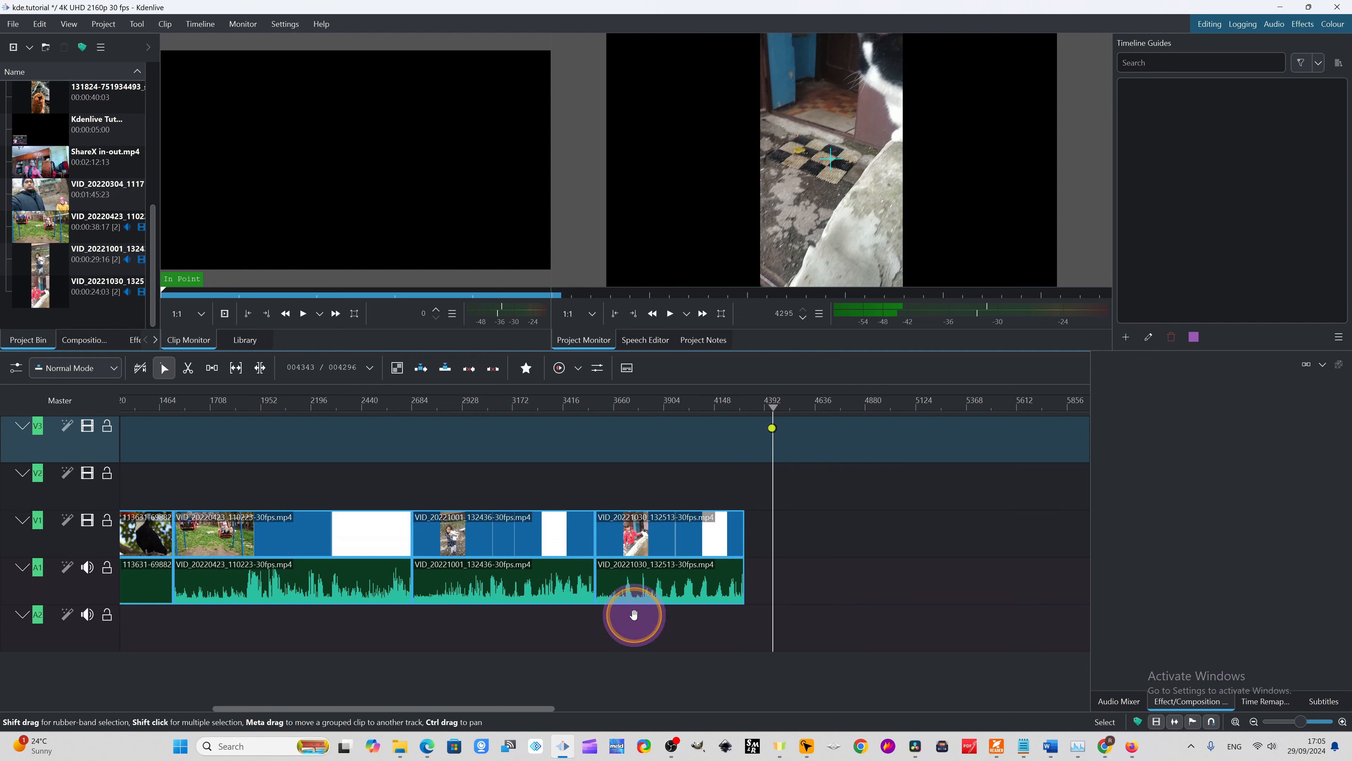
{"action": "left_click", "coordinate": [919, 749]}
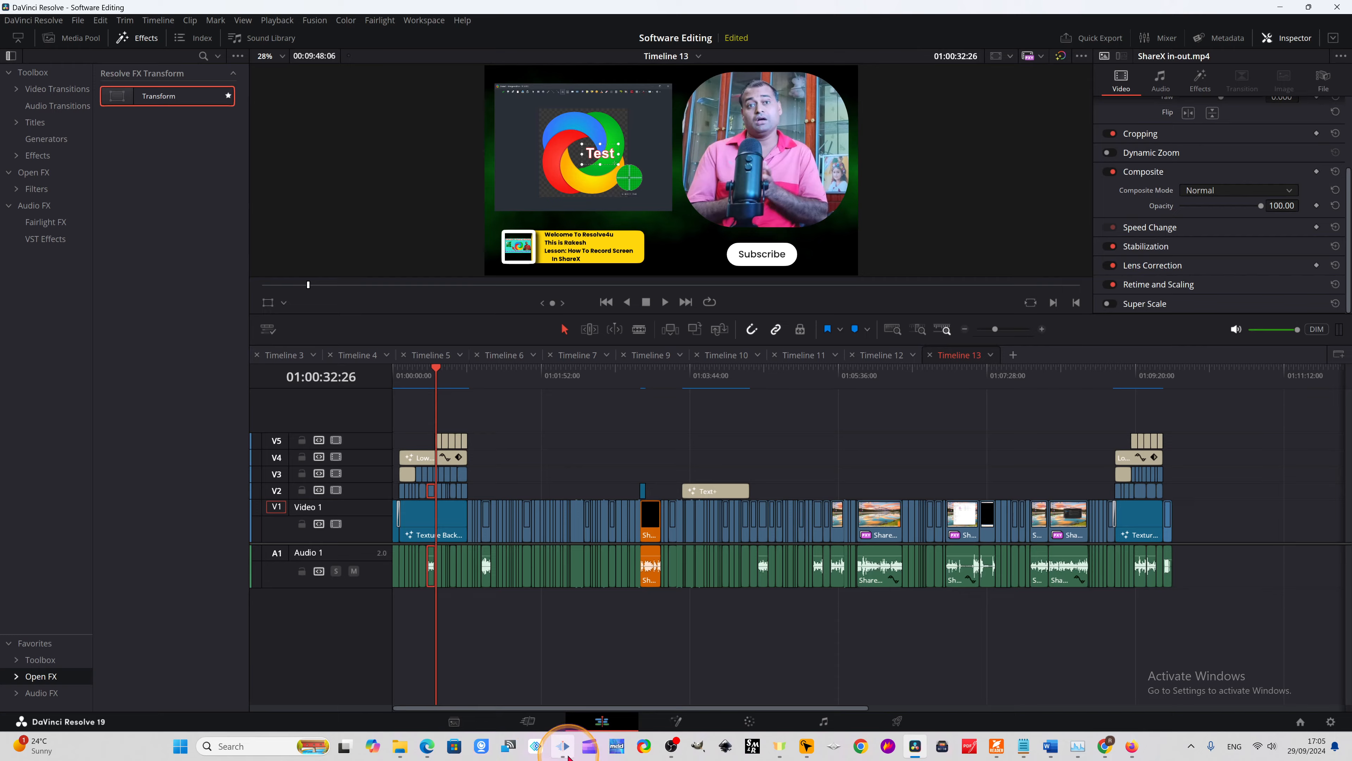
{"action": "left_click", "coordinate": [565, 751]}
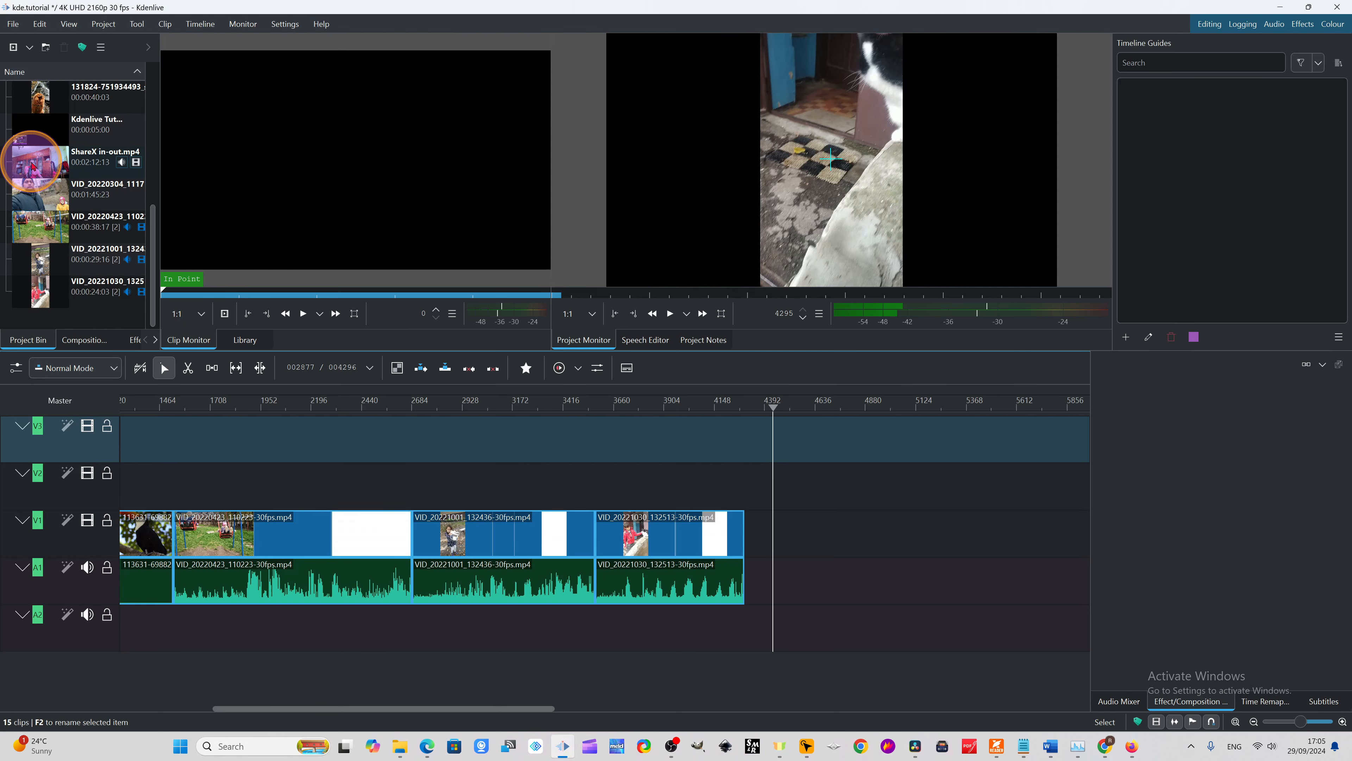
{"action": "left_click_drag", "start_coordinate": [33, 166], "coordinate": [764, 553]}
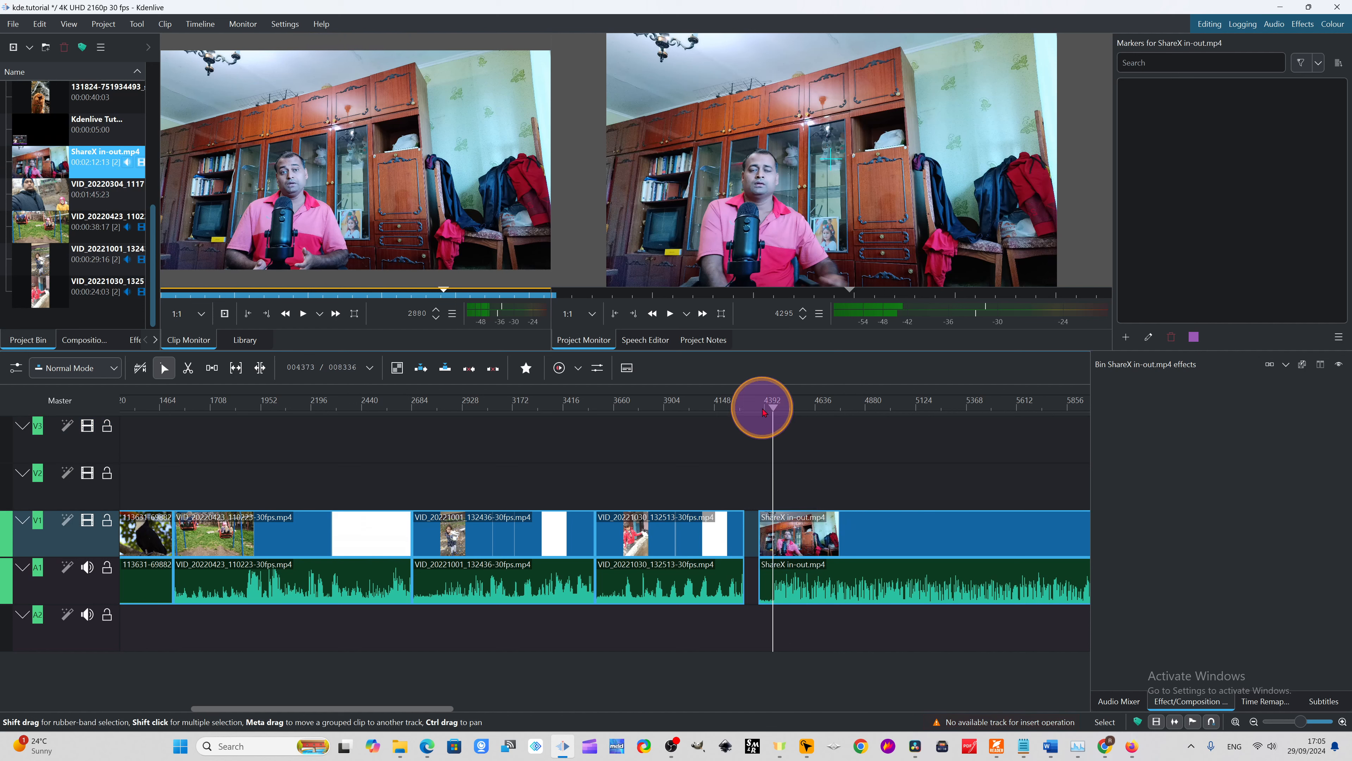
{"action": "left_click_drag", "start_coordinate": [764, 411], "coordinate": [896, 438]}
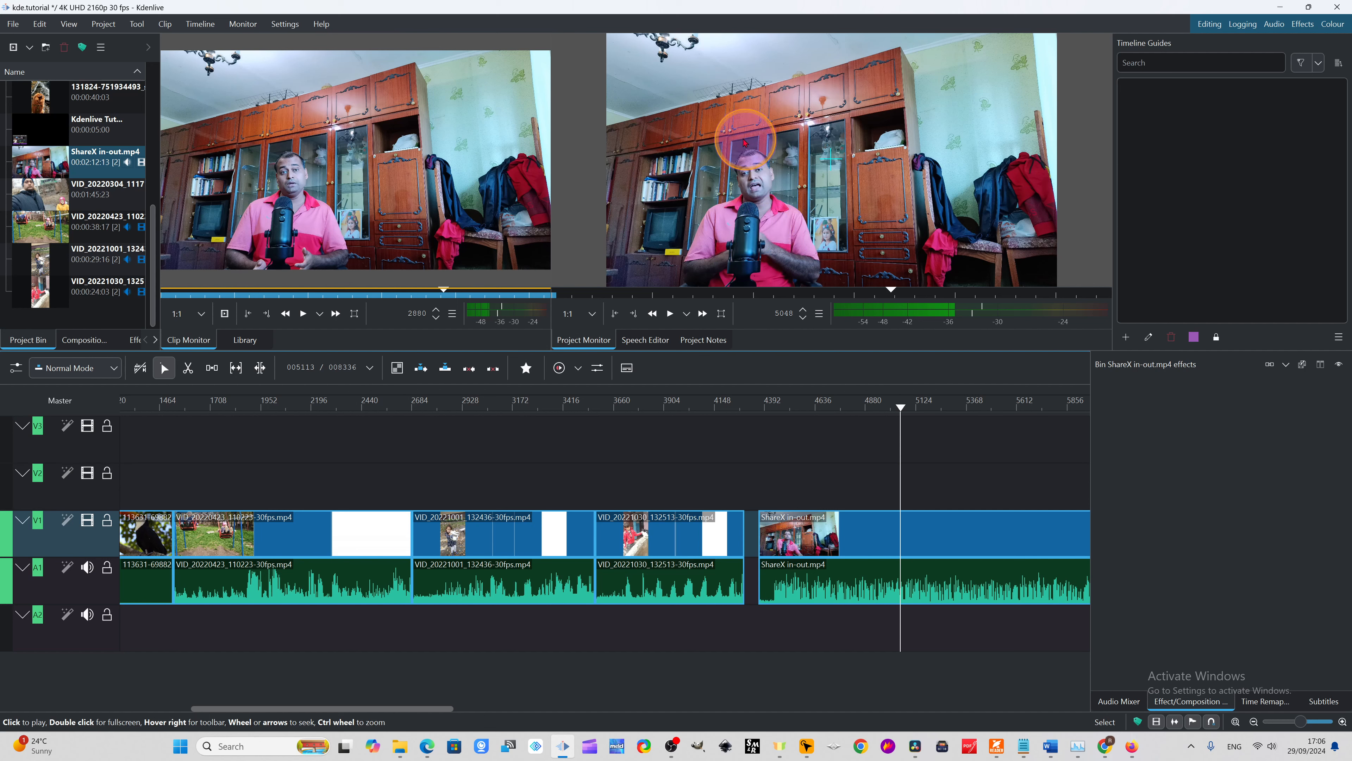
Check the rounded webcam layout at 01:00:39:19 in the DaVinci Resolve timeline, and return to Kdenlive
{"action": "left_click", "coordinate": [922, 749]}
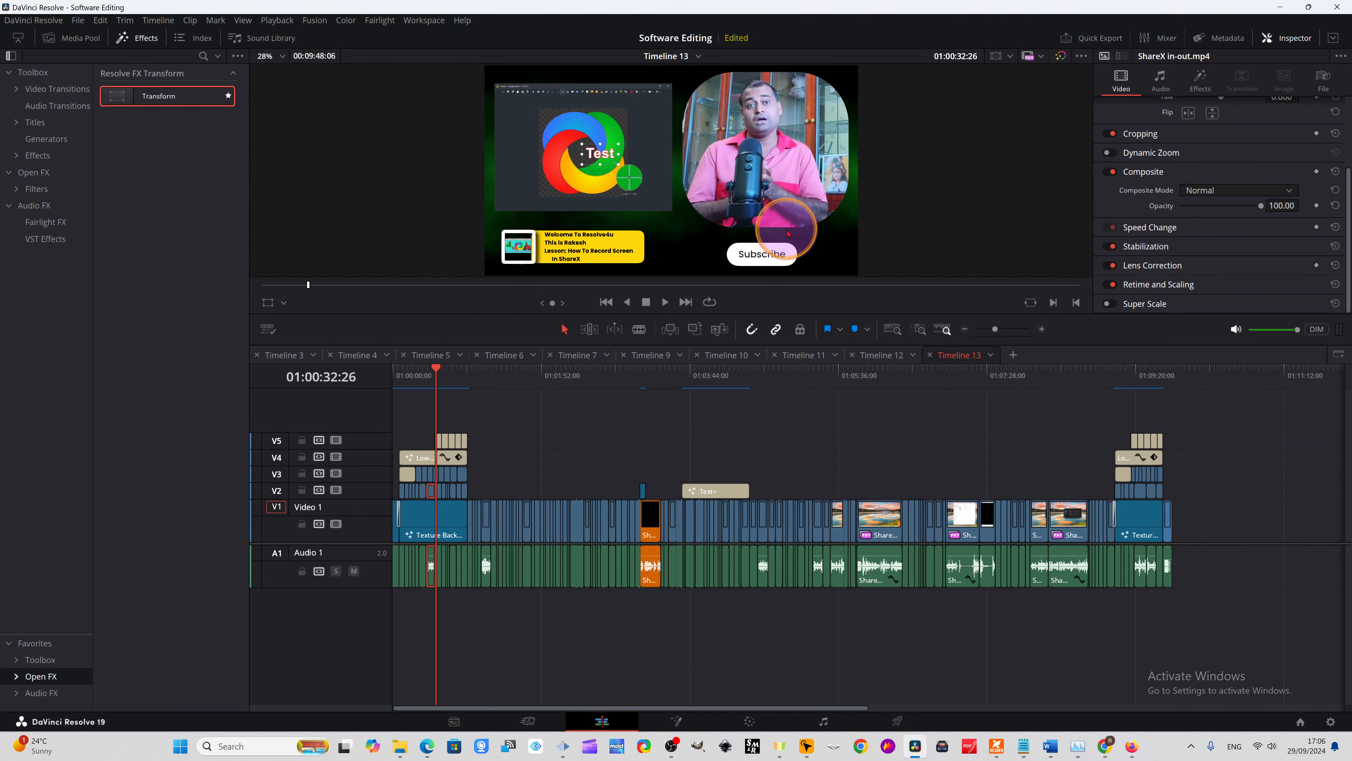
{"action": "left_click_drag", "start_coordinate": [438, 368], "coordinate": [445, 393]}
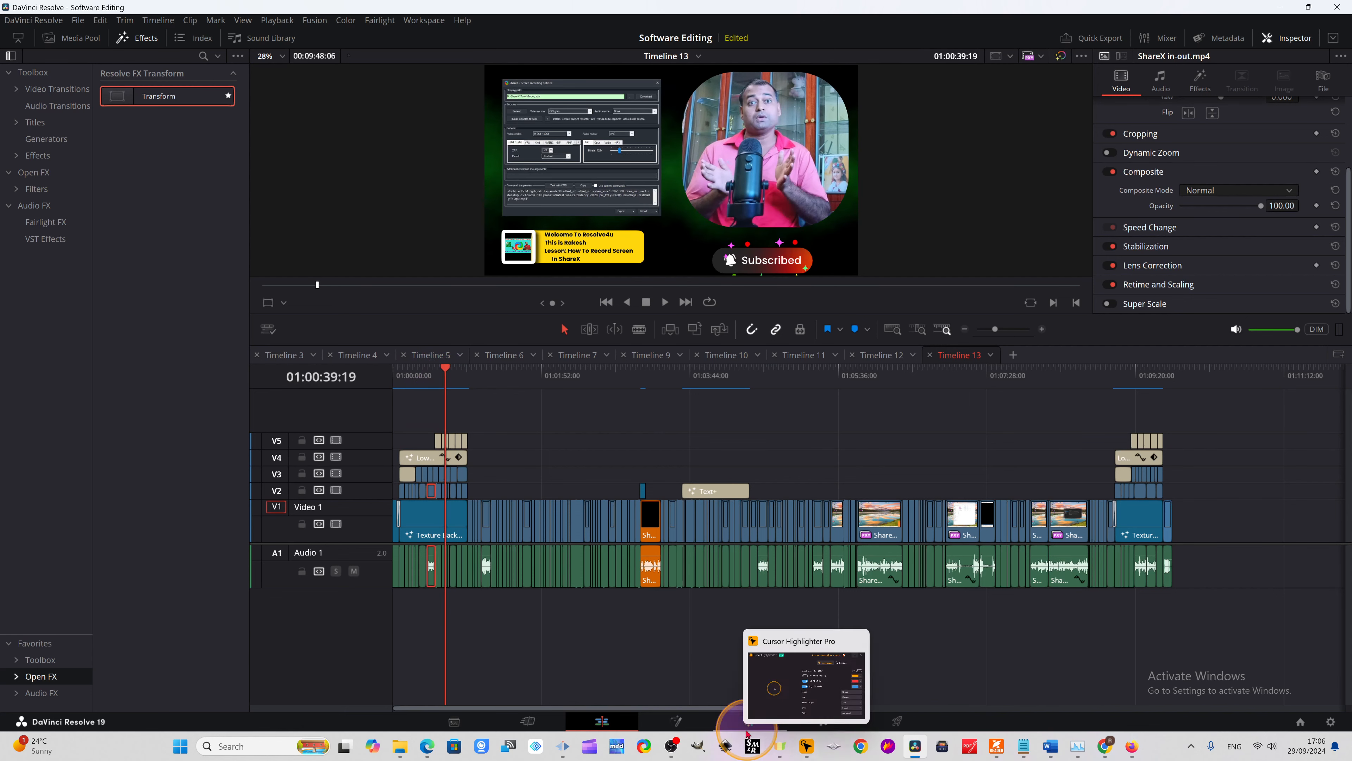
{"action": "left_click", "coordinate": [573, 756]}
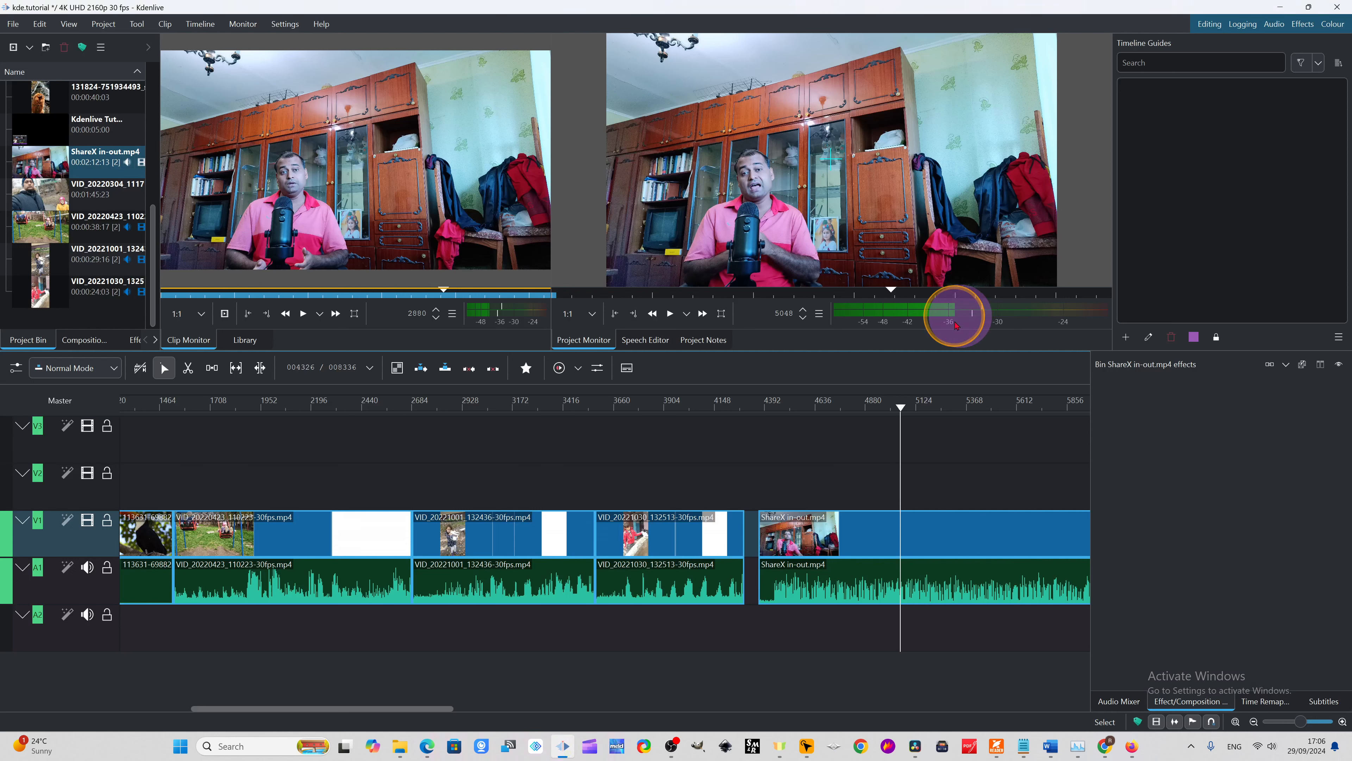
Search the effects for "crop", apply Crop by padding to the ShareX in-out.mp4 clip, and preview the clip at frame 4970
{"action": "left_click", "coordinate": [872, 553]}
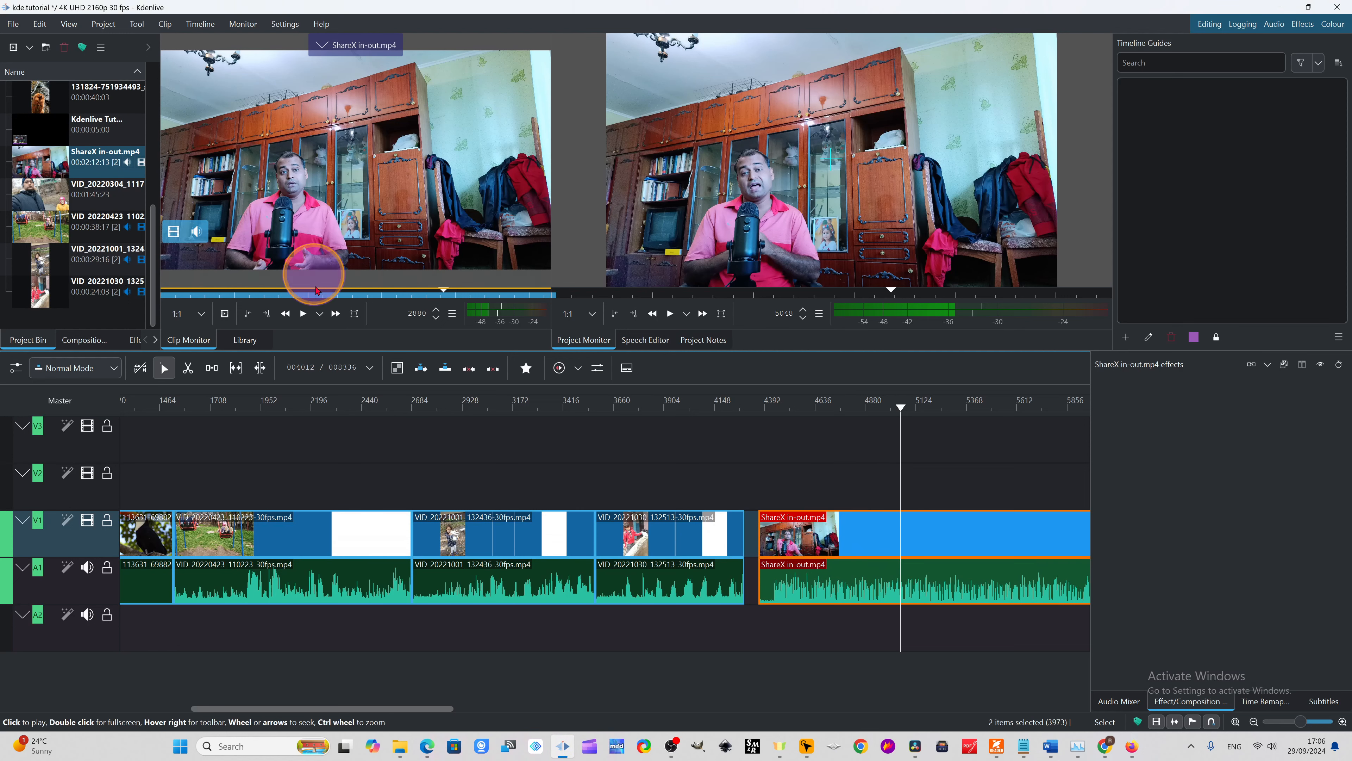
{"action": "left_click", "coordinate": [130, 339]}
{"action": "left_click", "coordinate": [150, 71]}
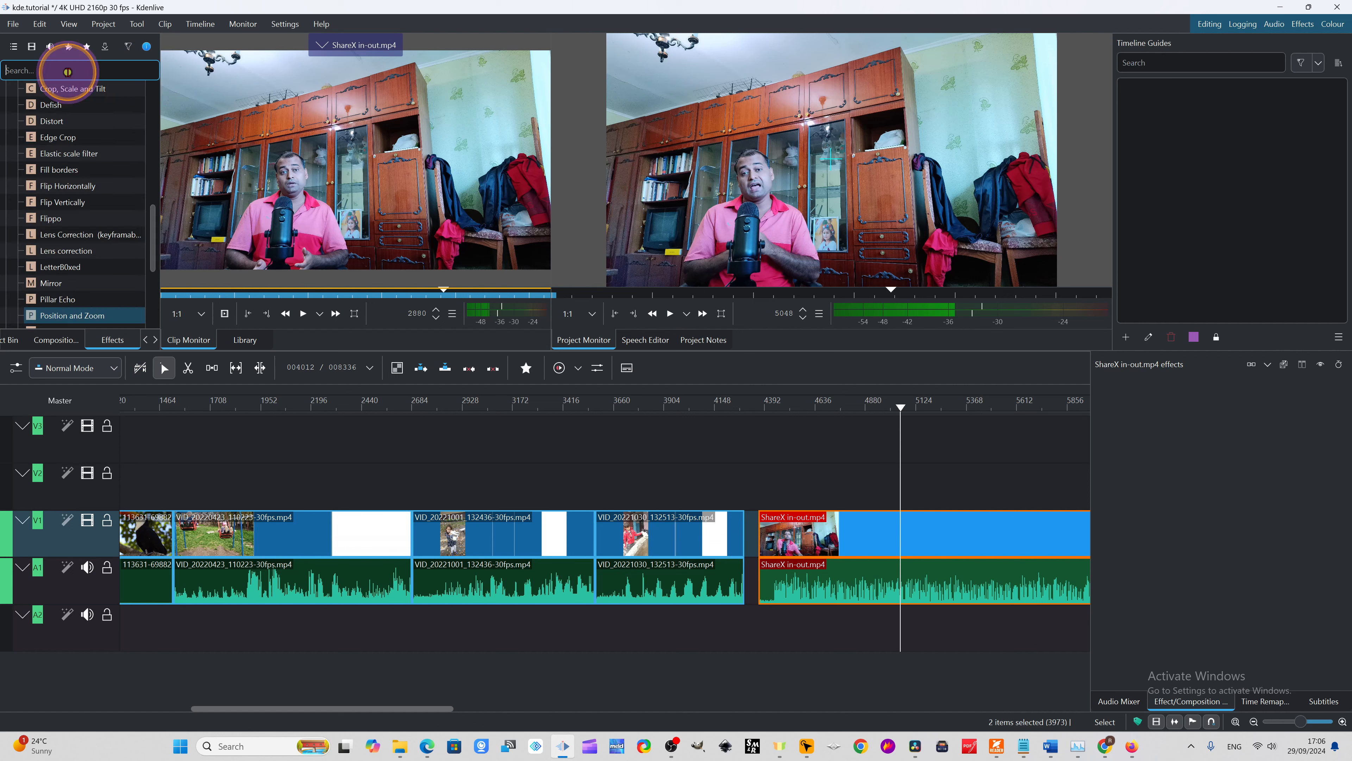
{"action": "type", "text": "crop"}
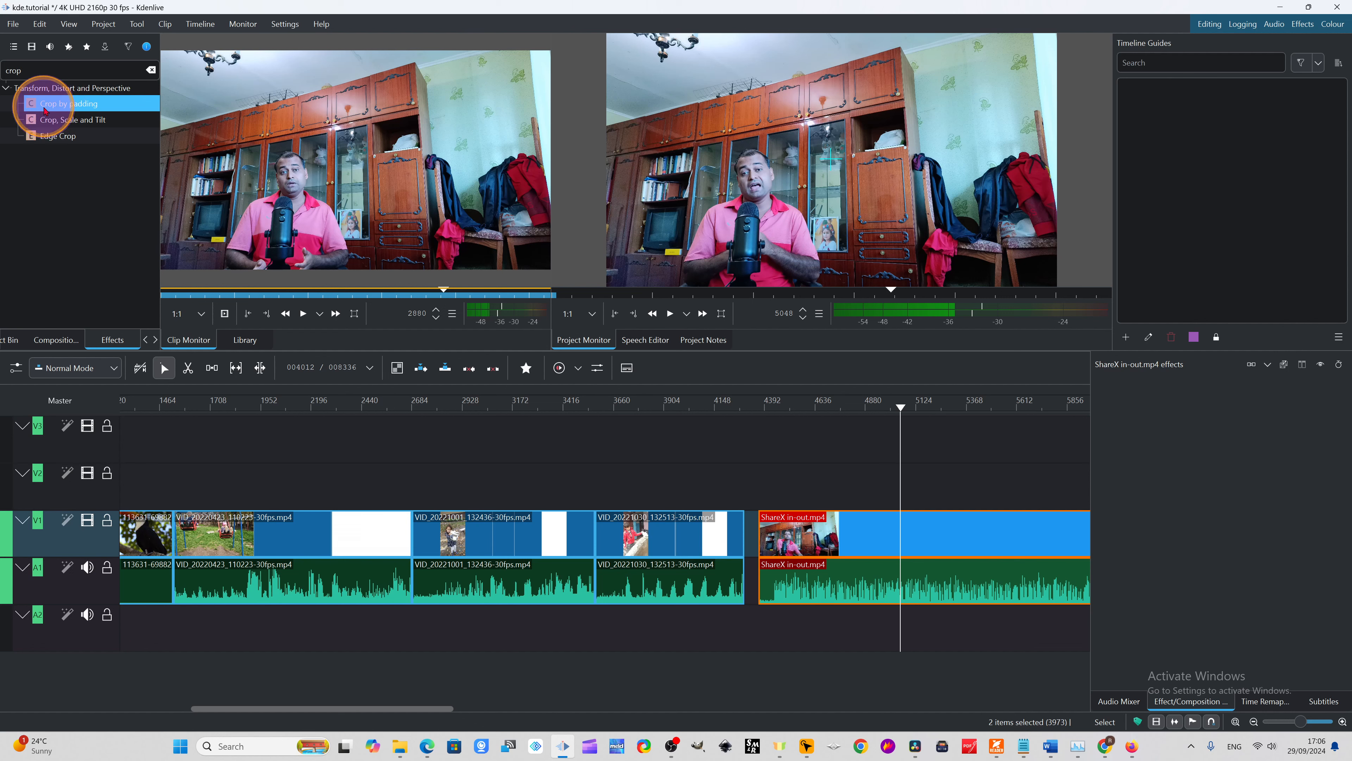
{"action": "left_click_drag", "start_coordinate": [54, 108], "coordinate": [936, 542]}
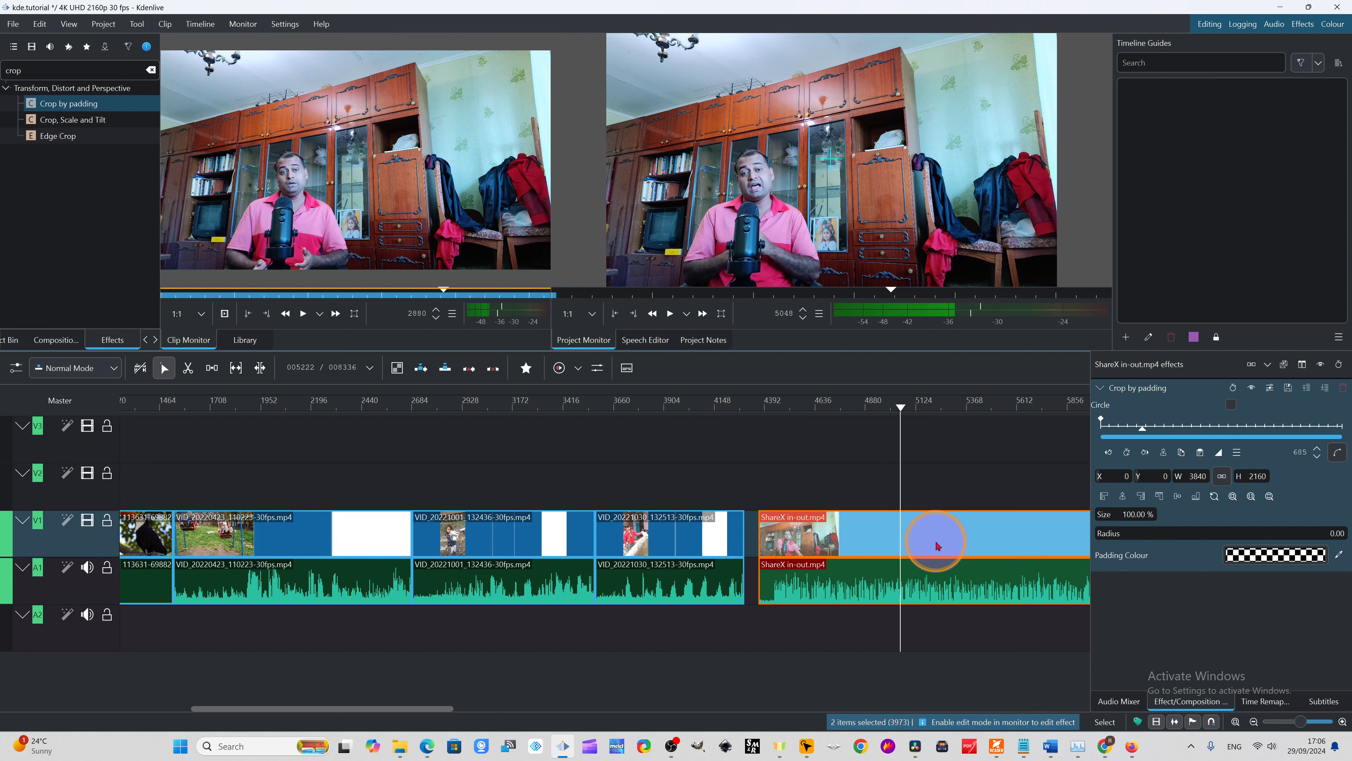
{"action": "left_click", "coordinate": [897, 408]}
{"action": "left_click_drag", "start_coordinate": [911, 421], "coordinate": [884, 421]}
{"action": "left_click", "coordinate": [929, 551]}
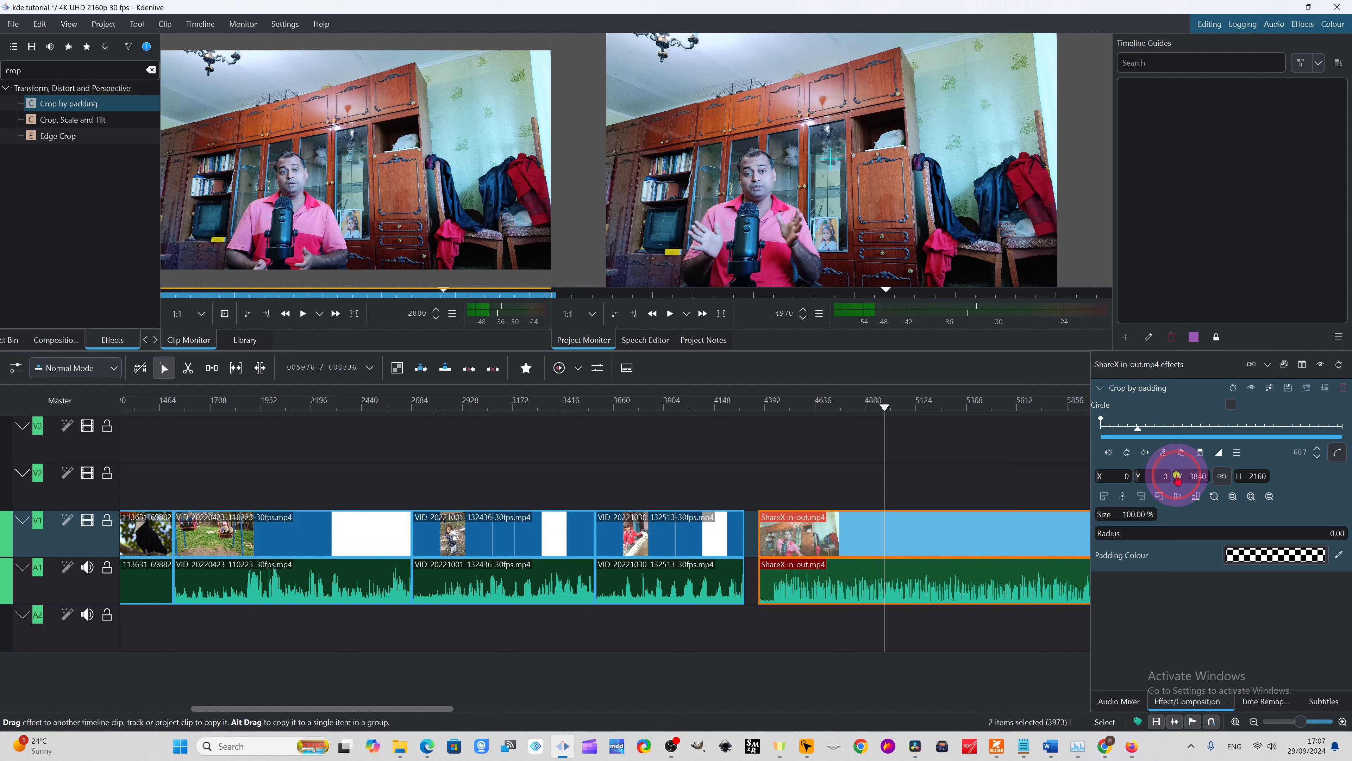
Narrow the Crop by padding area around the speaker to X 553, W 1346 and H 2076
{"action": "left_click_drag", "start_coordinate": [1221, 479], "coordinate": [24, 483]}
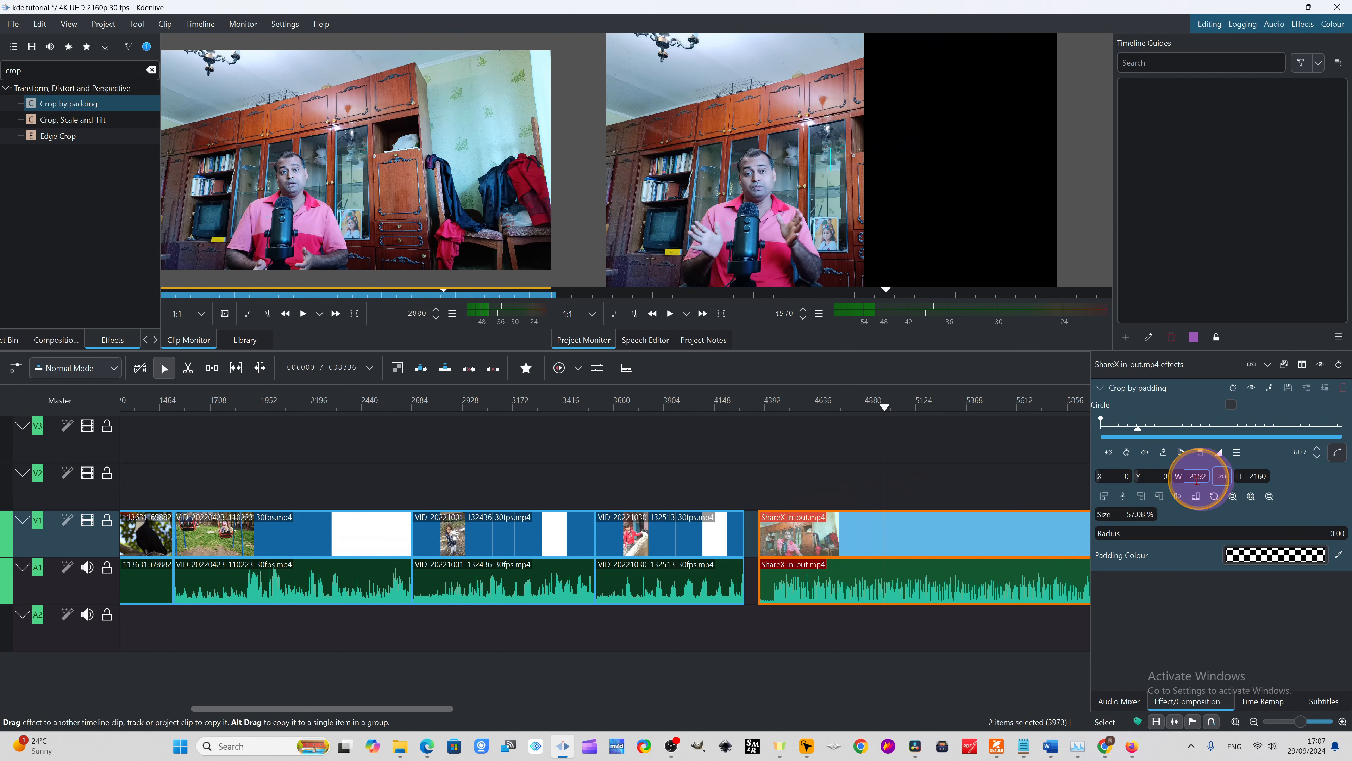
{"action": "left_click_drag", "start_coordinate": [1130, 476], "coordinate": [926, 471]}
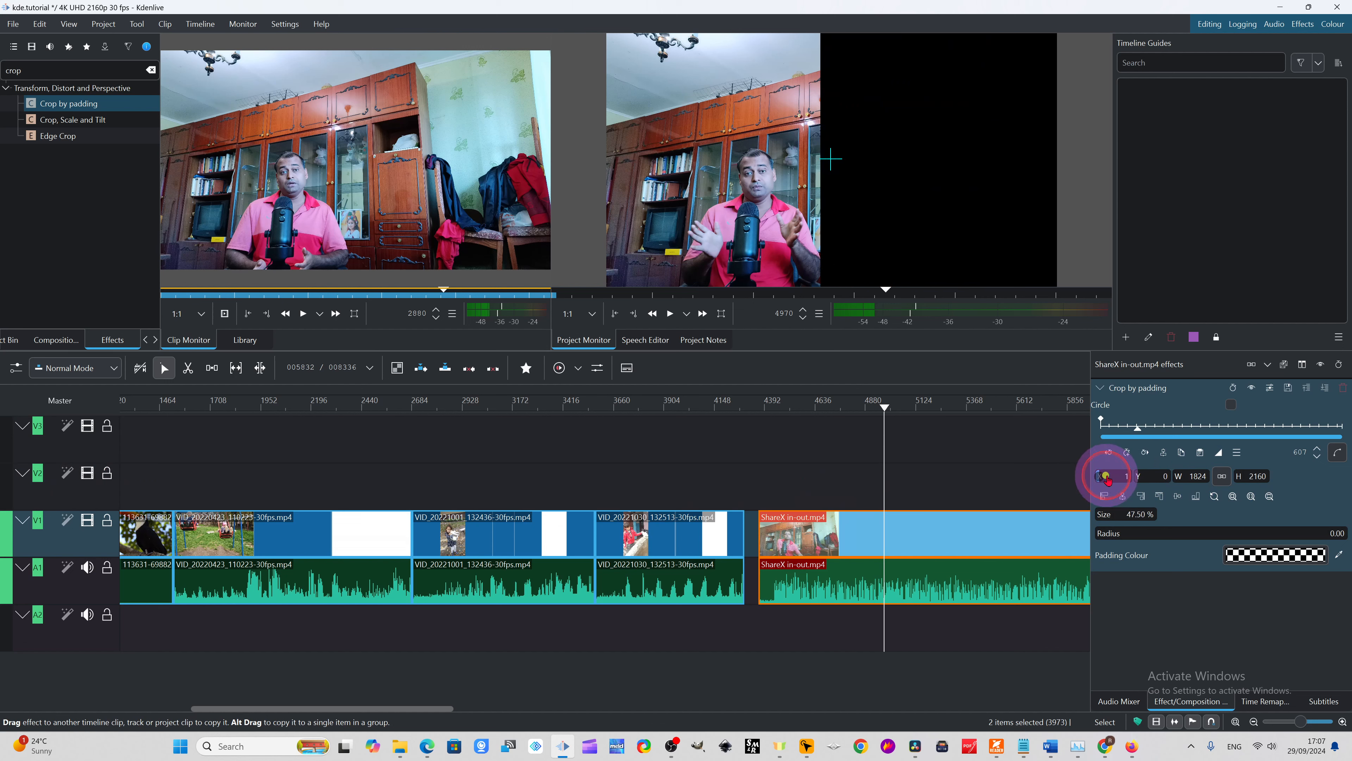
{"action": "left_click_drag", "start_coordinate": [1108, 479], "coordinate": [1261, 483]}
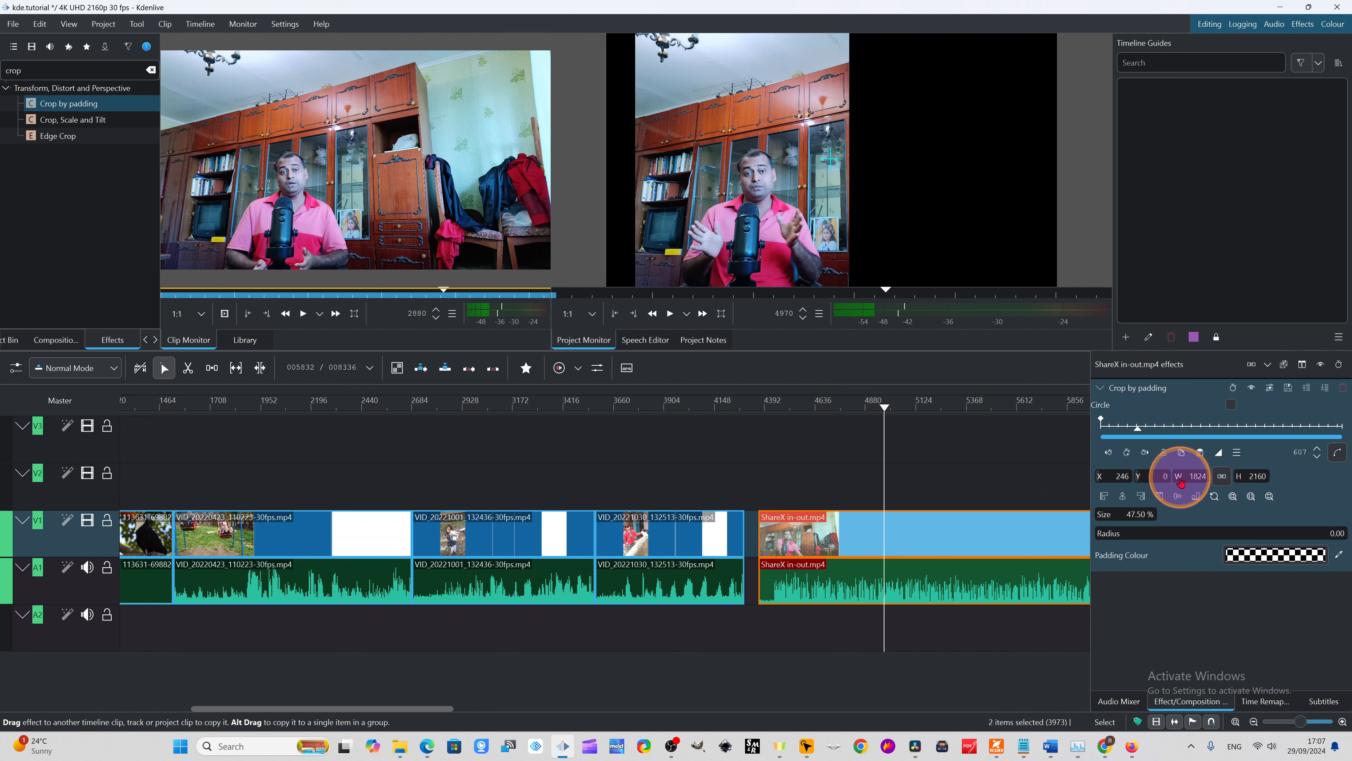
{"action": "left_click_drag", "start_coordinate": [1159, 480], "coordinate": [1016, 482]}
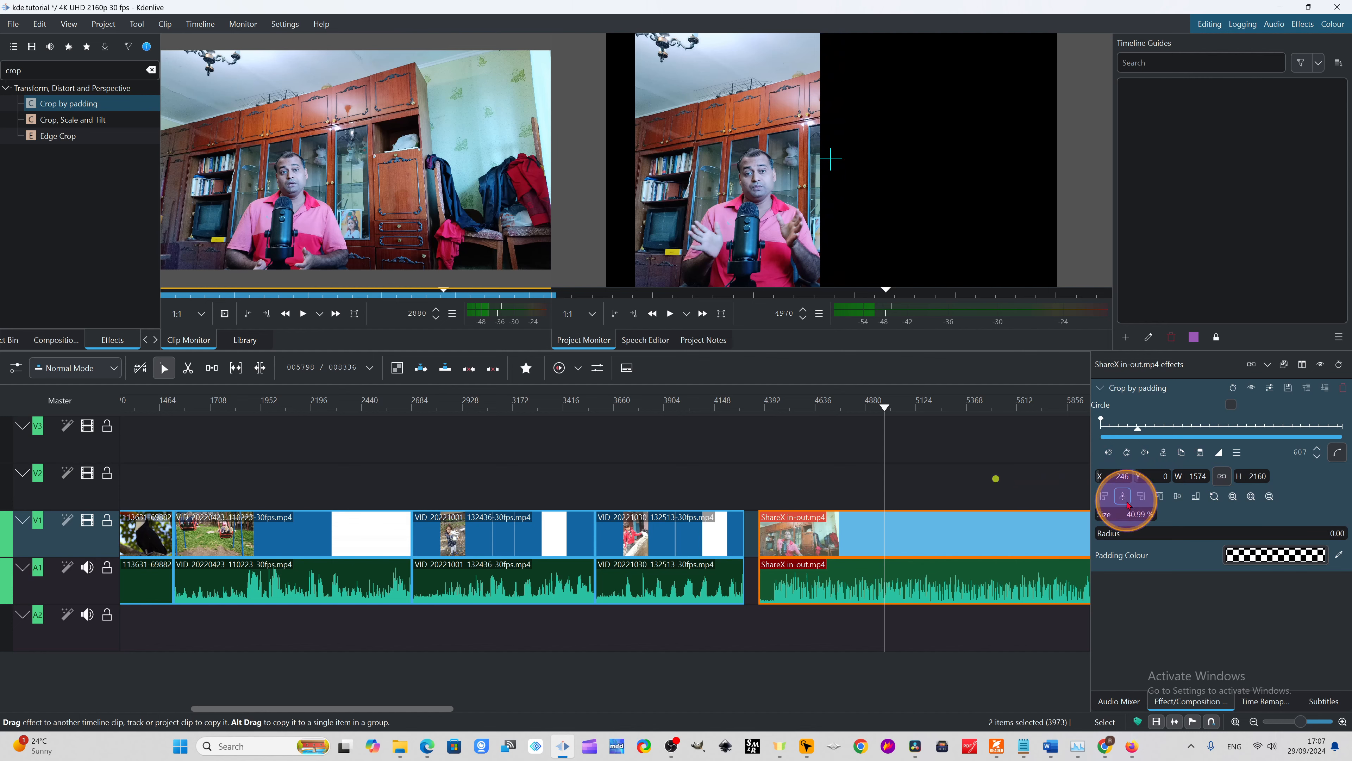
{"action": "left_click_drag", "start_coordinate": [1131, 479], "coordinate": [1277, 493]}
{"action": "left_click_drag", "start_coordinate": [1055, 479], "coordinate": [1013, 482]}
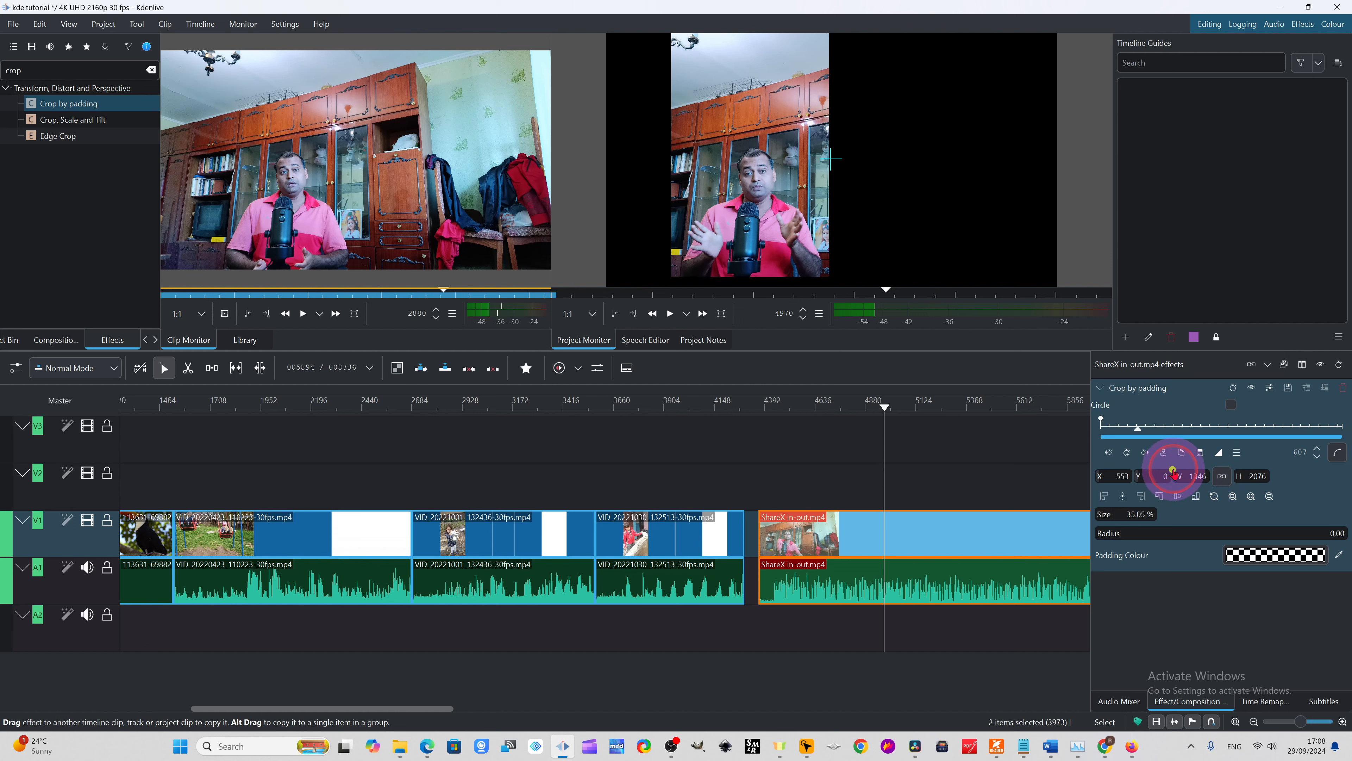
Fine-tune the crop area to X 551, W 1300 and H 2128
{"action": "left_click", "coordinate": [1184, 477]}
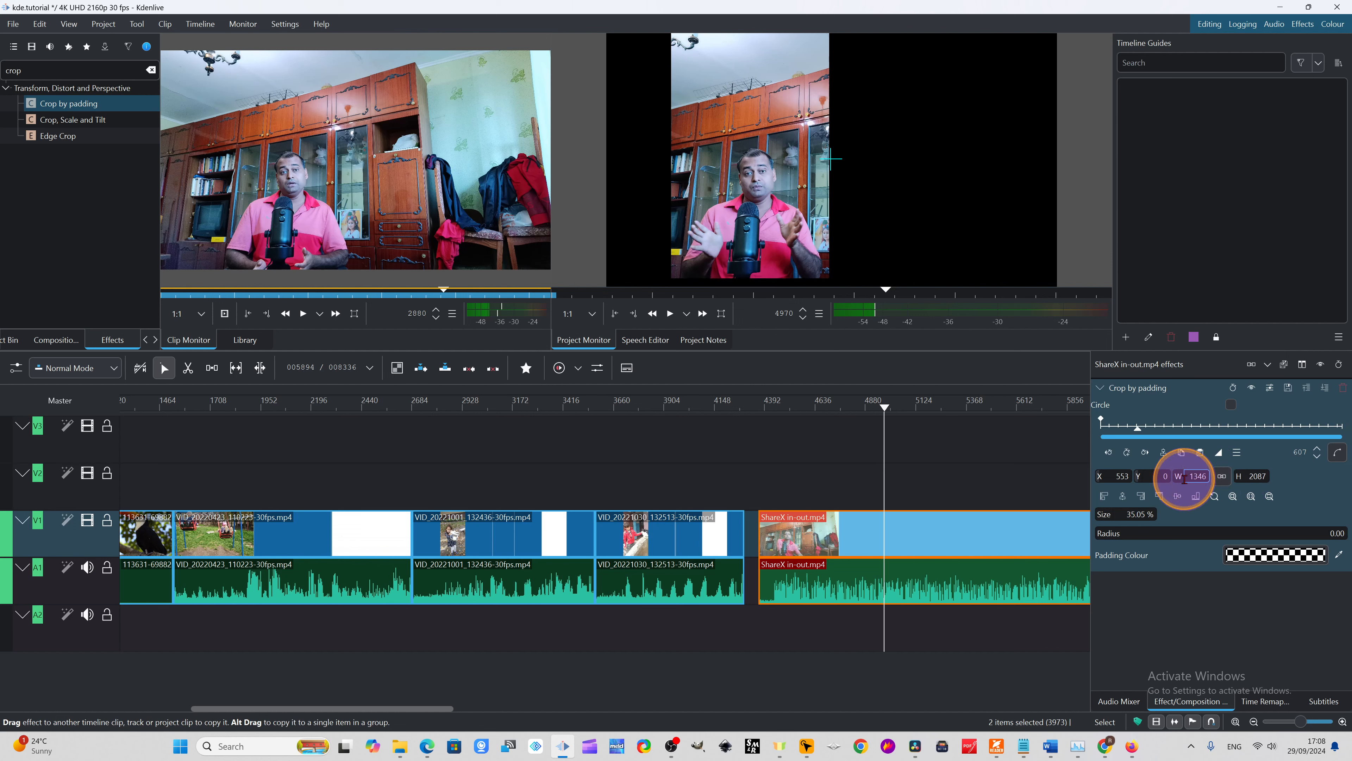
{"action": "left_click_drag", "start_coordinate": [1180, 484], "coordinate": [1224, 482]}
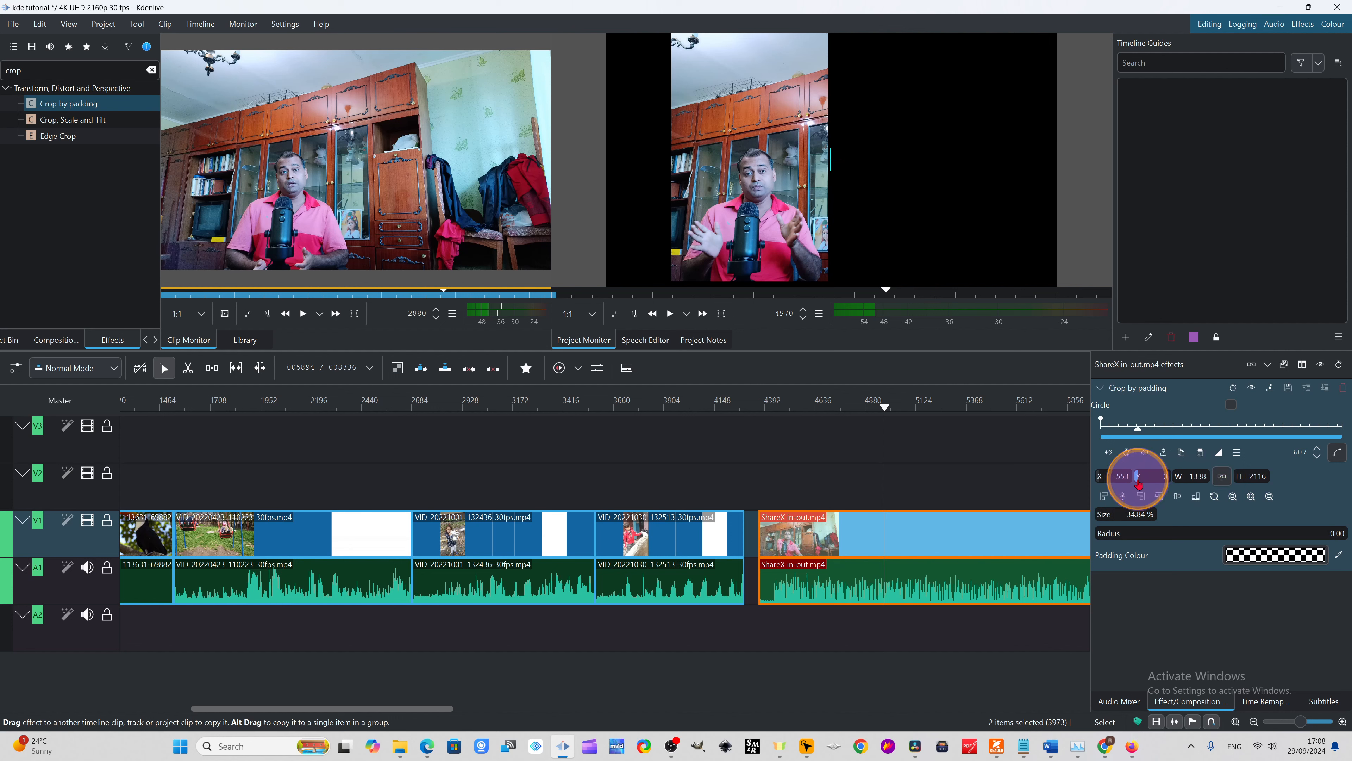
{"action": "mouse_move", "coordinate": [1133, 481]}
{"action": "left_mouse_down"}
{"action": "mouse_move", "coordinate": [1054, 474]}
{"action": "mouse_move", "coordinate": [1120, 470]}
{"action": "left_mouse_up"}
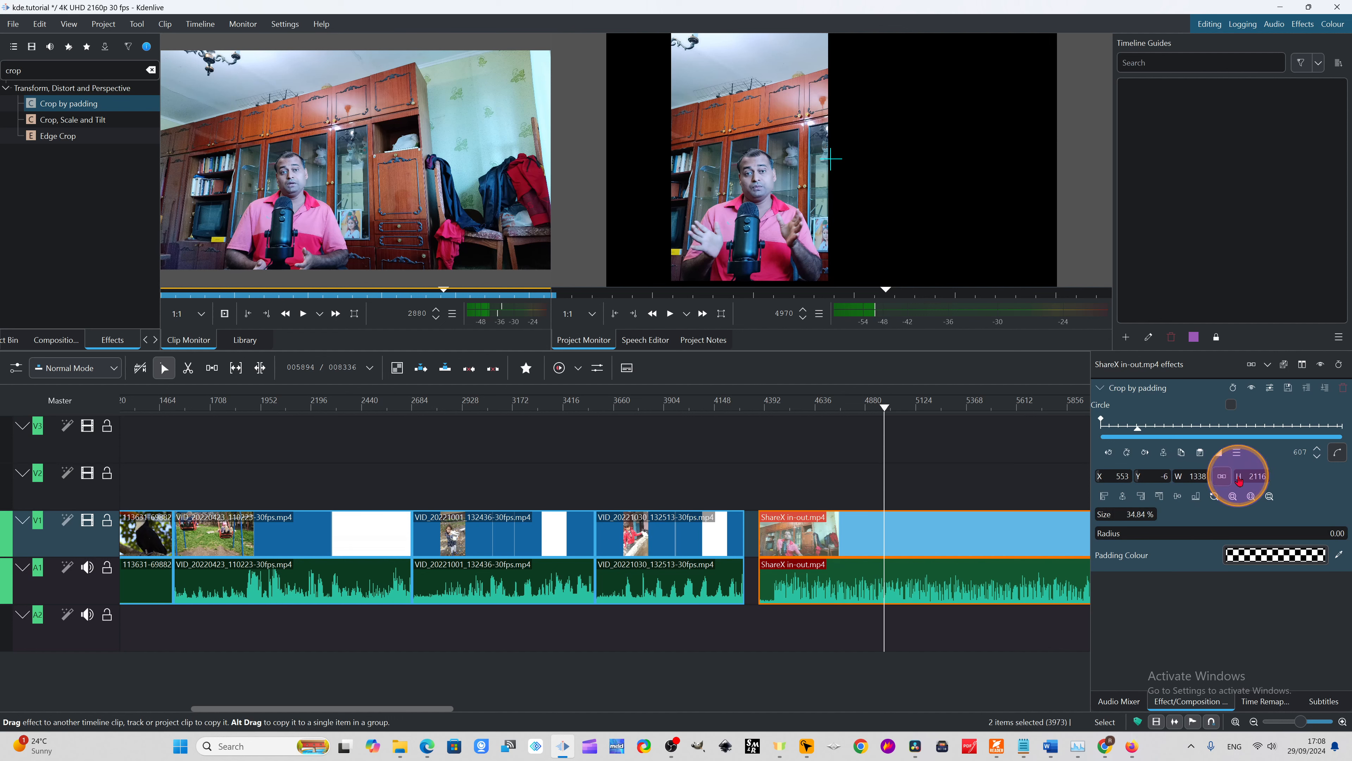
{"action": "left_click_drag", "start_coordinate": [1109, 474], "coordinate": [1107, 473]}
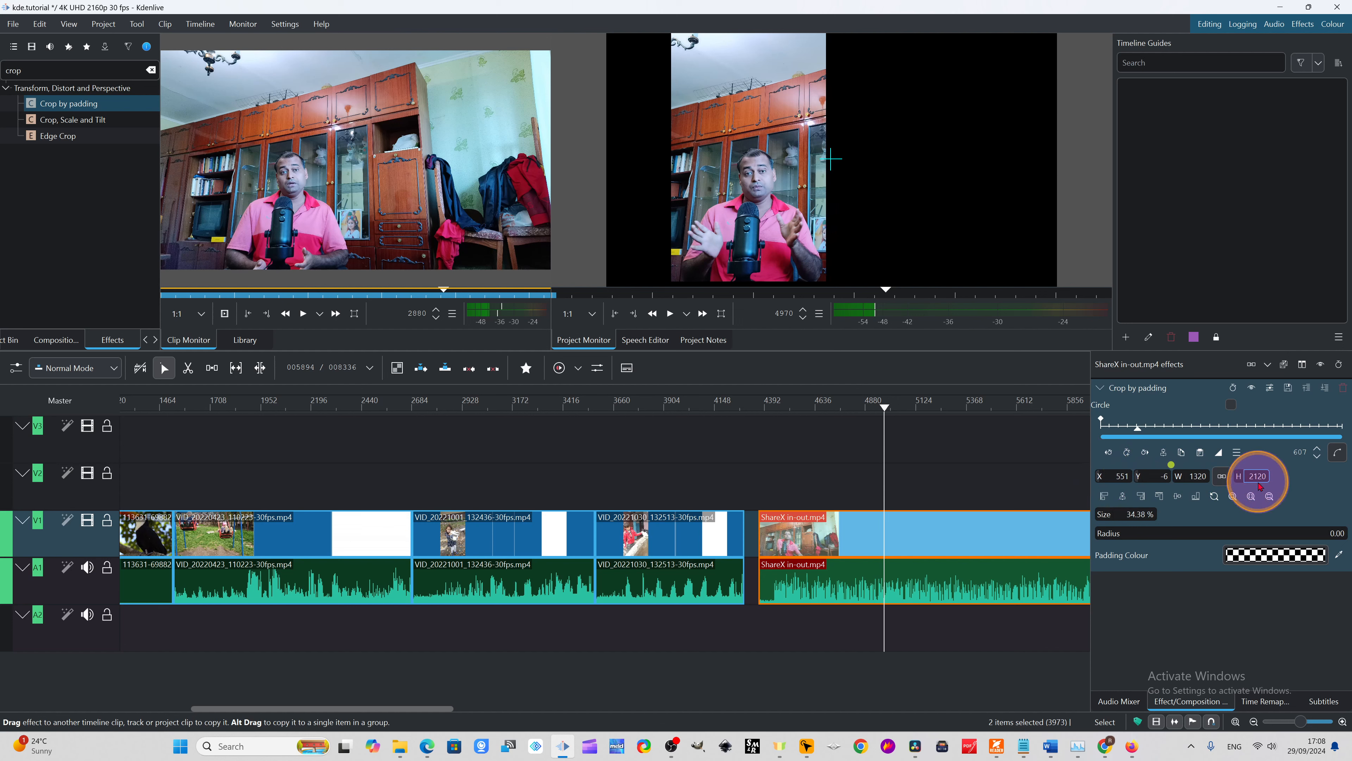
{"action": "left_click", "coordinate": [1171, 483]}
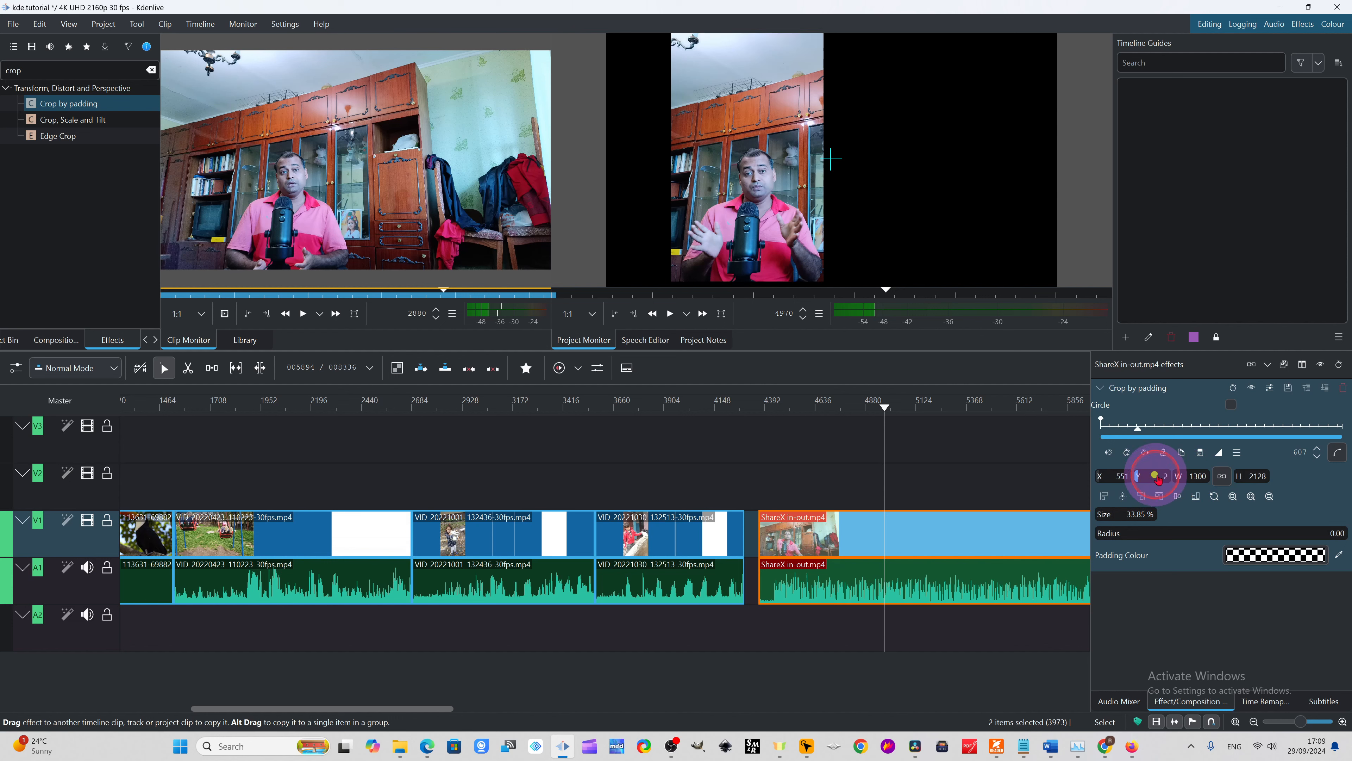
Lower the crop area's top edge towards the speaker's head by setting Y to 956
{"action": "mouse_move", "coordinate": [1299, 471]}
{"action": "left_mouse_down"}
{"action": "mouse_move", "coordinate": [1334, 471]}
{"action": "mouse_move", "coordinate": [1113, 474]}
{"action": "mouse_move", "coordinate": [1182, 461]}
{"action": "mouse_move", "coordinate": [1311, 476]}
{"action": "left_mouse_up"}
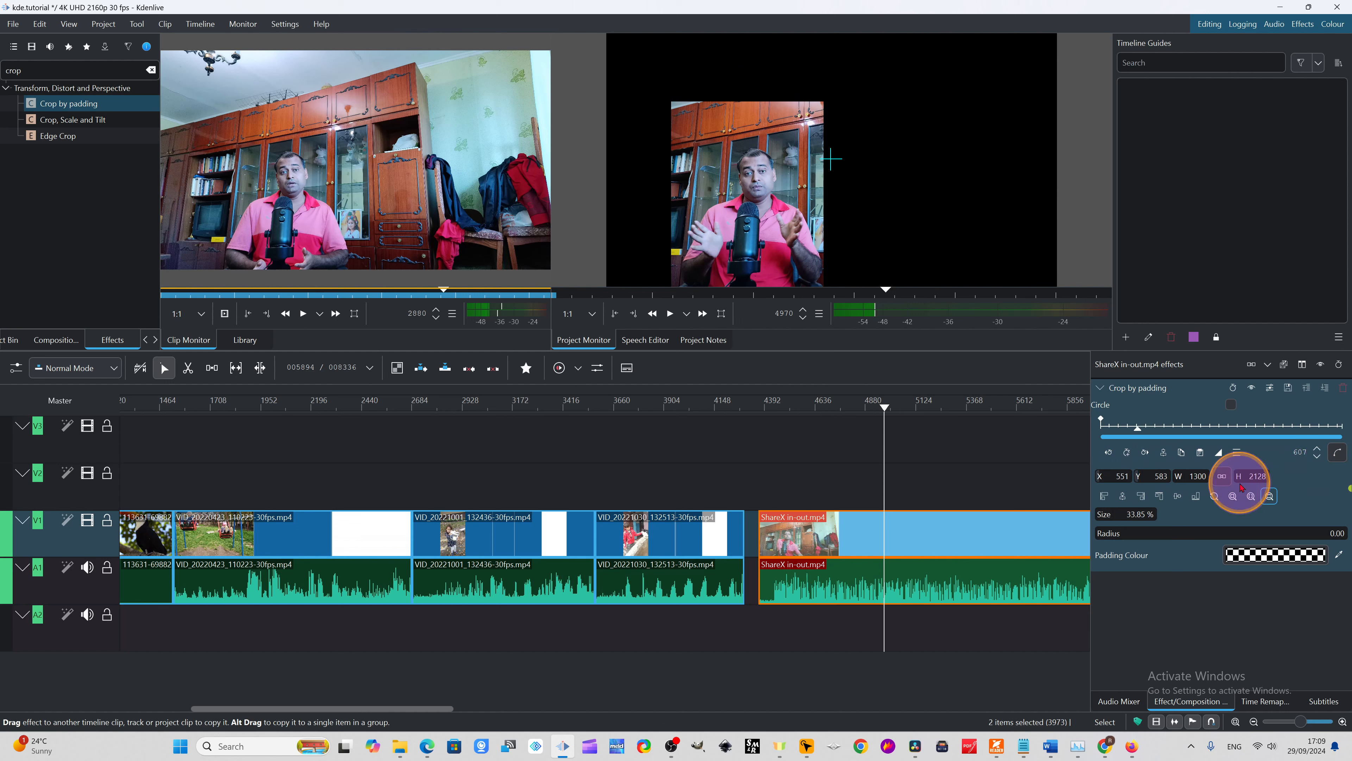
{"action": "left_click", "coordinate": [1152, 474]}
{"action": "left_click_drag", "start_coordinate": [1137, 478], "coordinate": [1244, 474]}
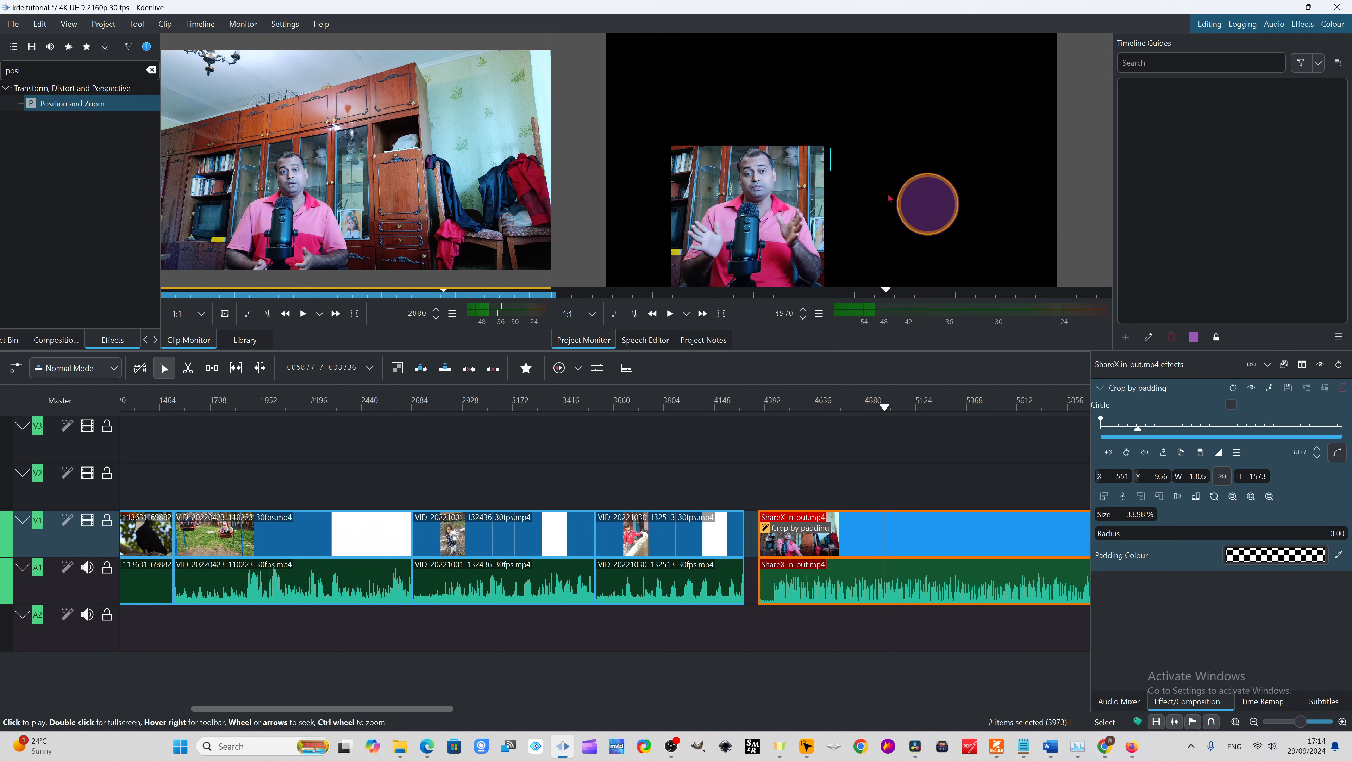
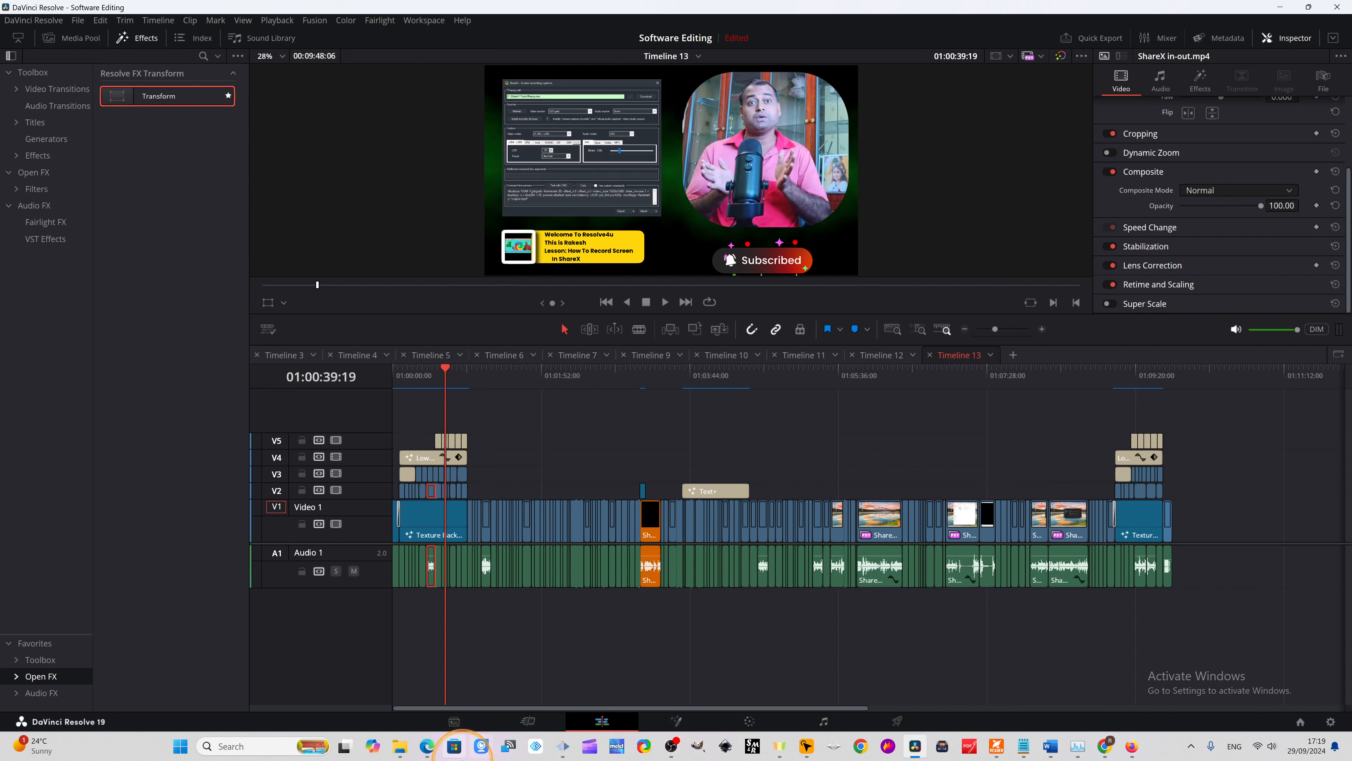
Switch from DaVinci Resolve back to the Kdenlive project
{"action": "left_click", "coordinate": [562, 748]}
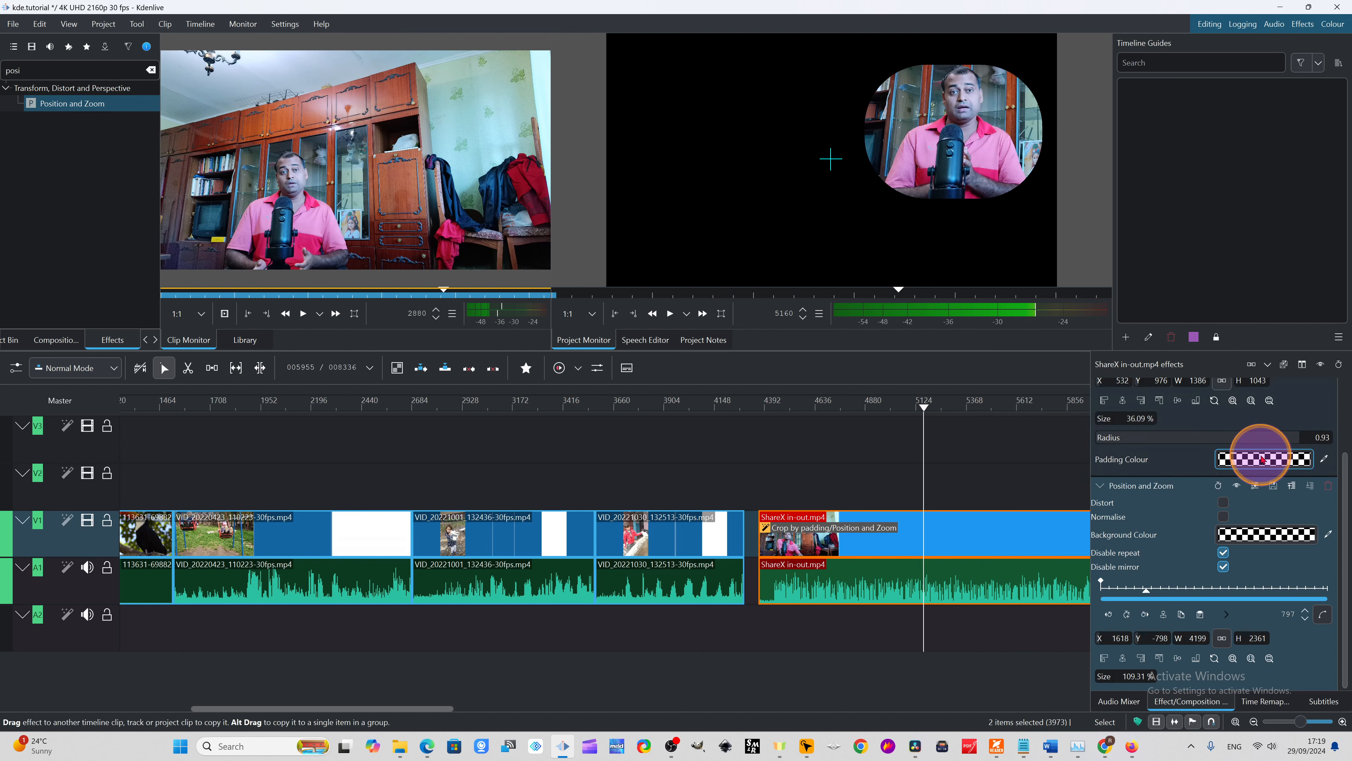
Try to set the Crop by padding effect's Padding Colour by sampling a yellow-green from the screen
{"action": "left_click", "coordinate": [1282, 462]}
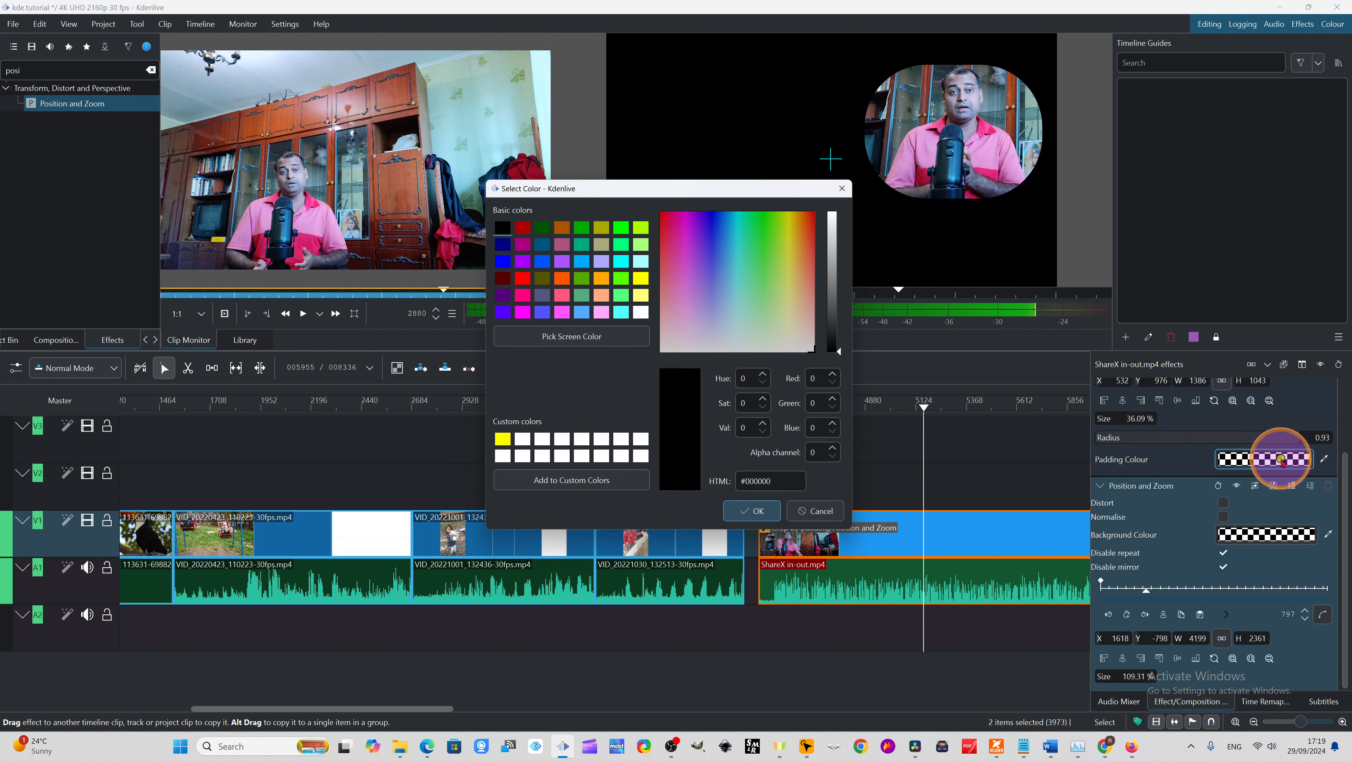
{"action": "left_click", "coordinate": [1325, 459]}
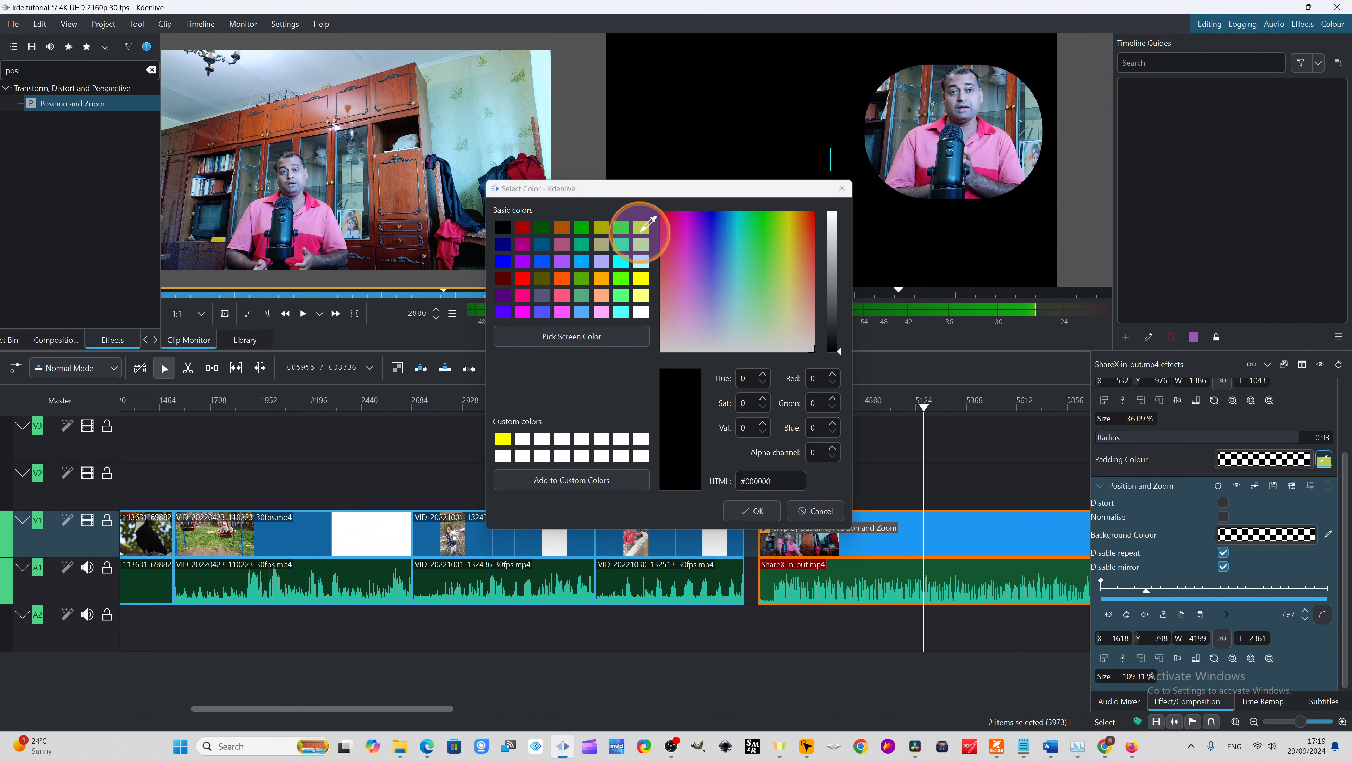
{"action": "left_click", "coordinate": [642, 225]}
{"action": "left_click", "coordinate": [780, 253]}
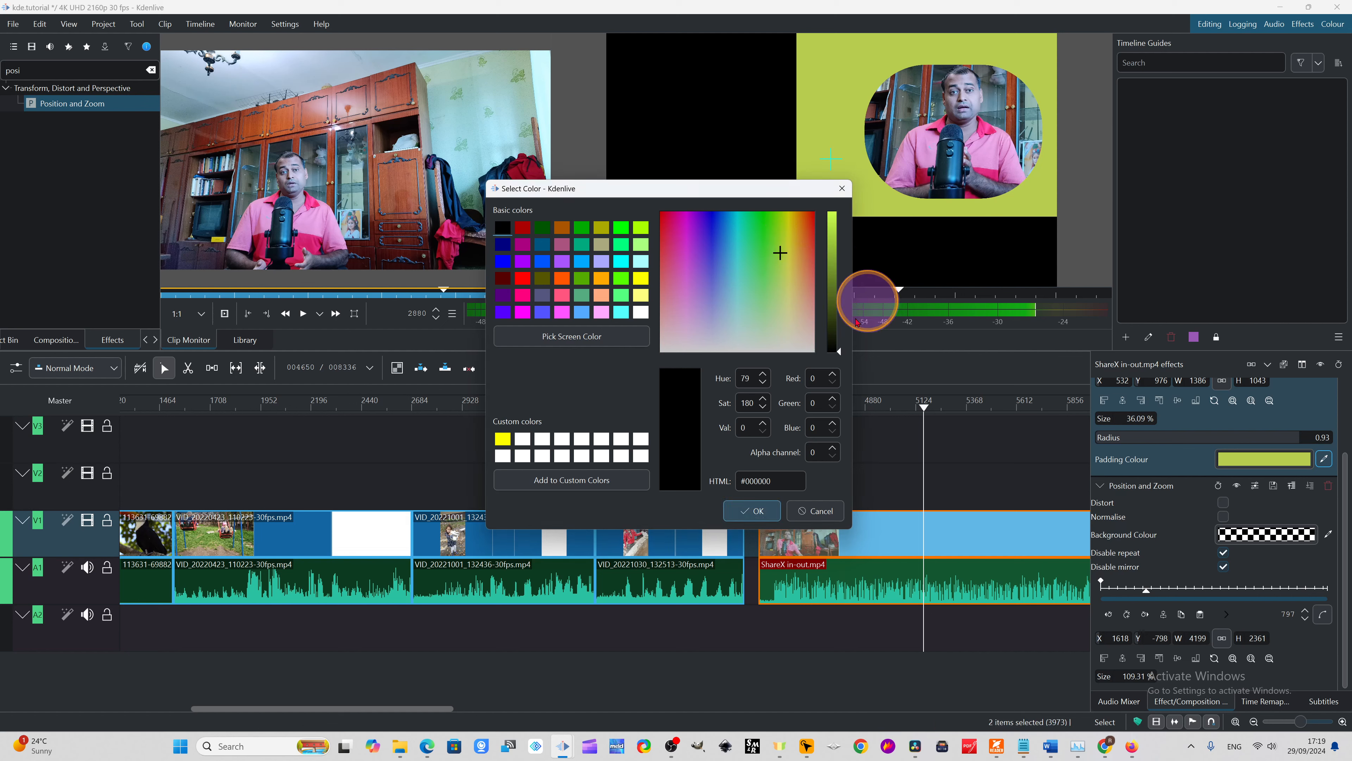
{"action": "left_click", "coordinate": [756, 512]}
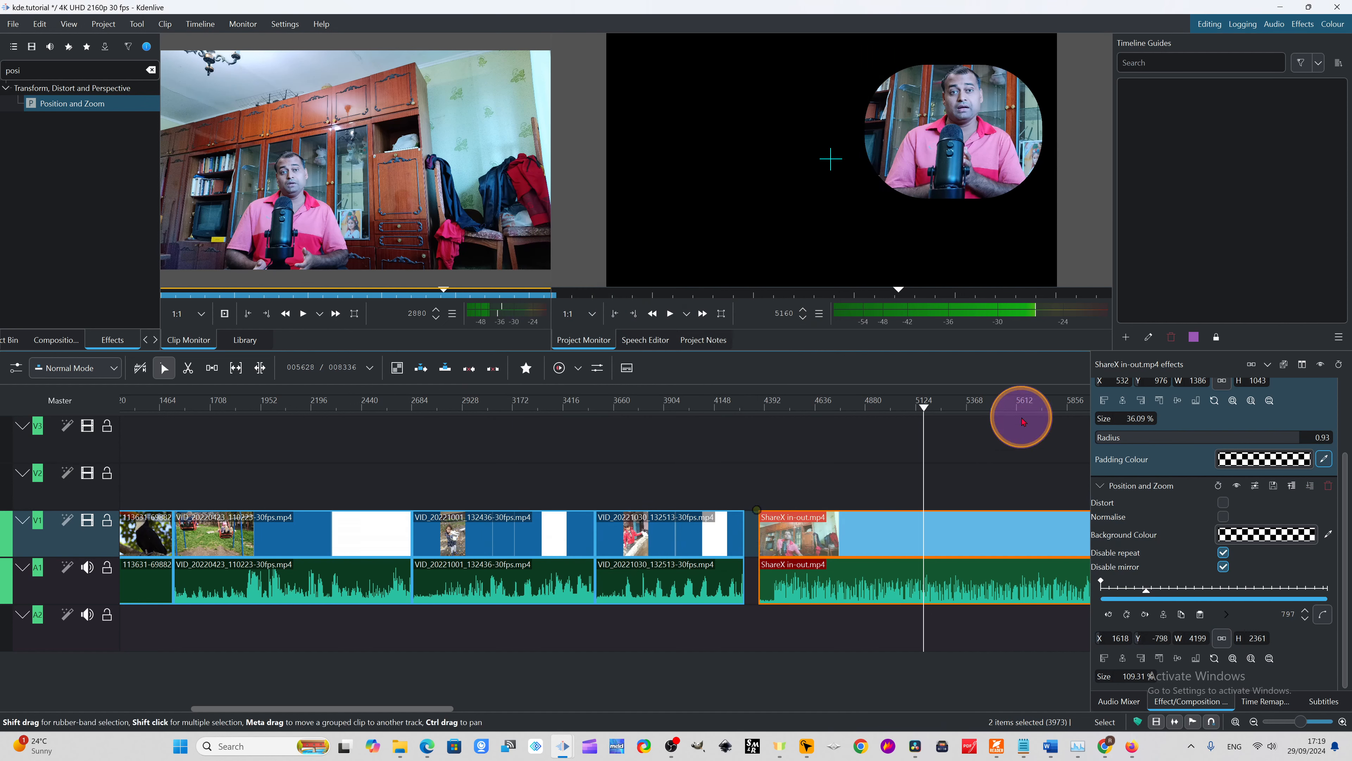
Set the Crop by padding effect's Padding Colour to the basic lime green, #aaff00
{"action": "left_click", "coordinate": [1325, 458]}
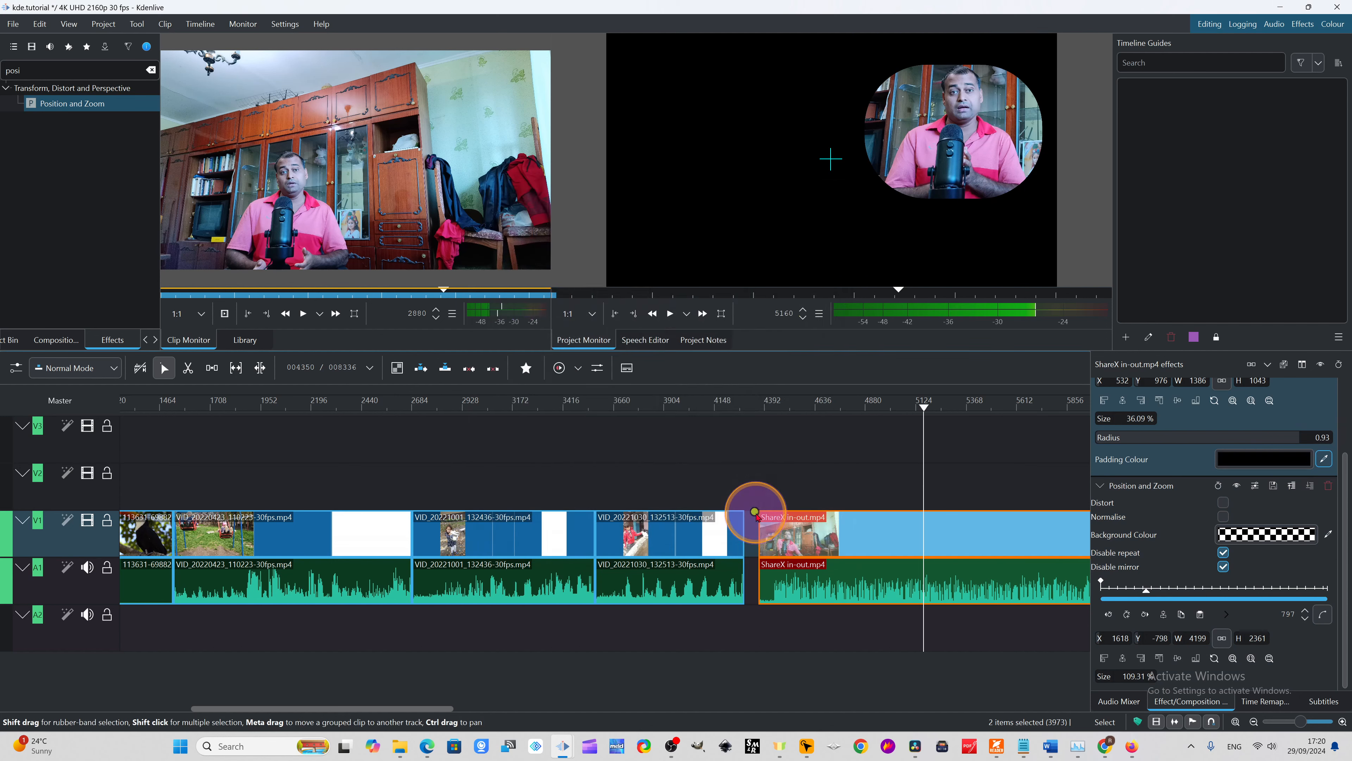
{"action": "left_click", "coordinate": [787, 235]}
{"action": "left_click", "coordinate": [622, 227]}
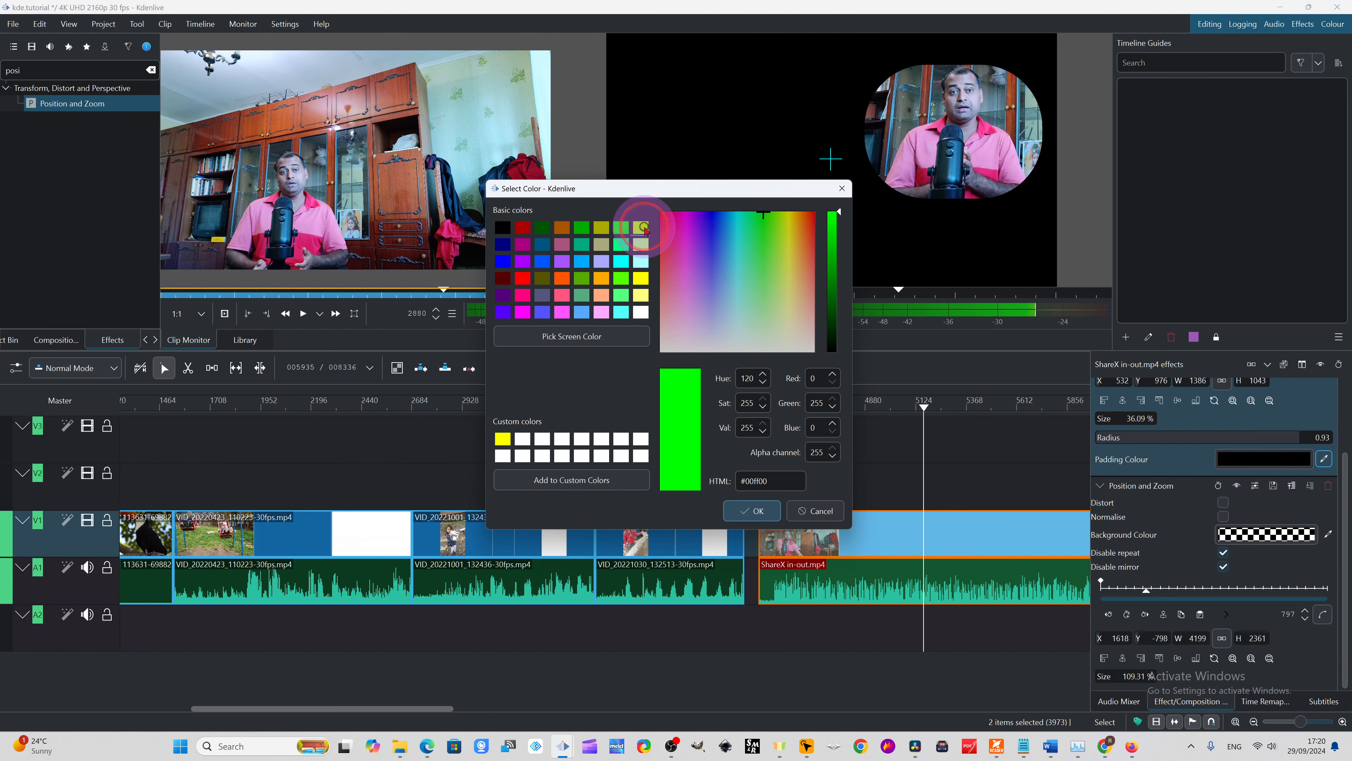
{"action": "left_click", "coordinate": [643, 228]}
{"action": "left_click", "coordinate": [755, 511]}
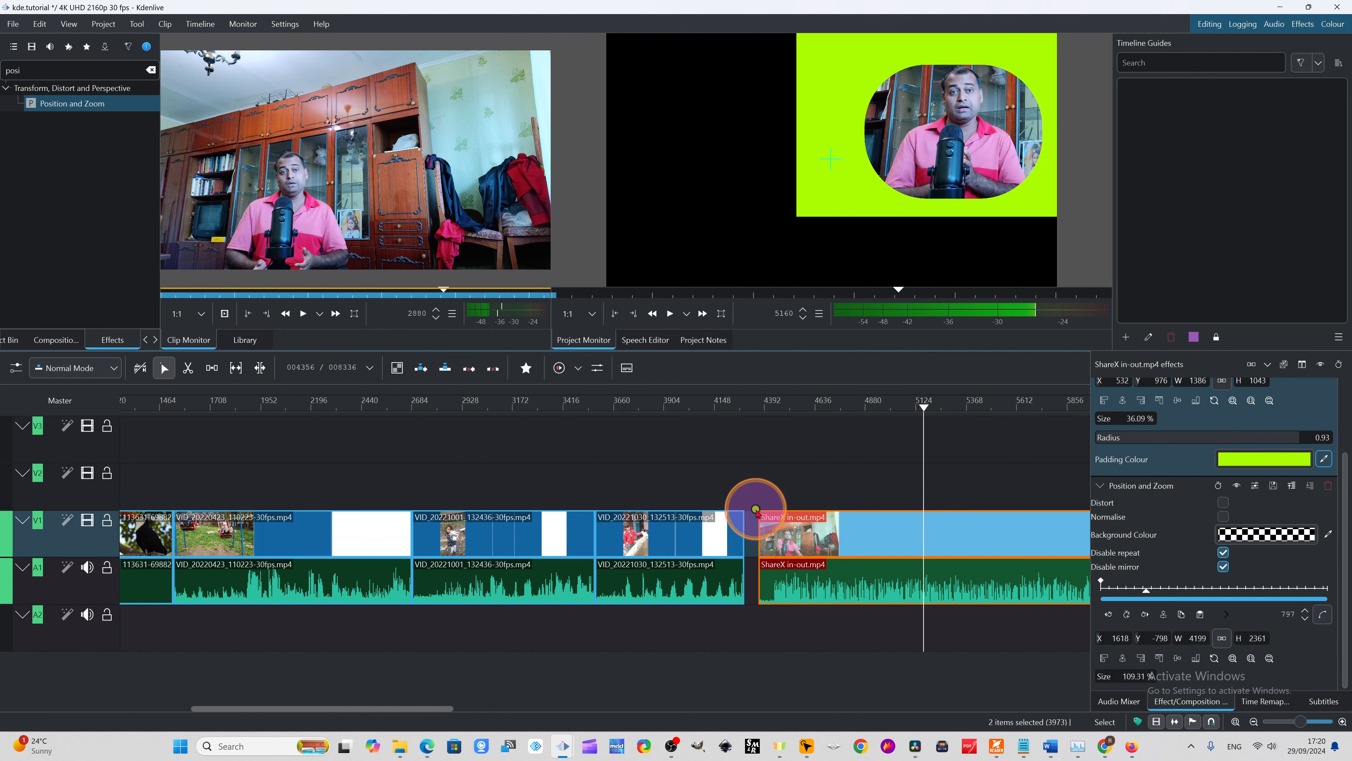
Try to set the Position and Zoom effect's Background Colour by sampling a yellow-green from the screen
{"action": "left_click", "coordinate": [1186, 534]}
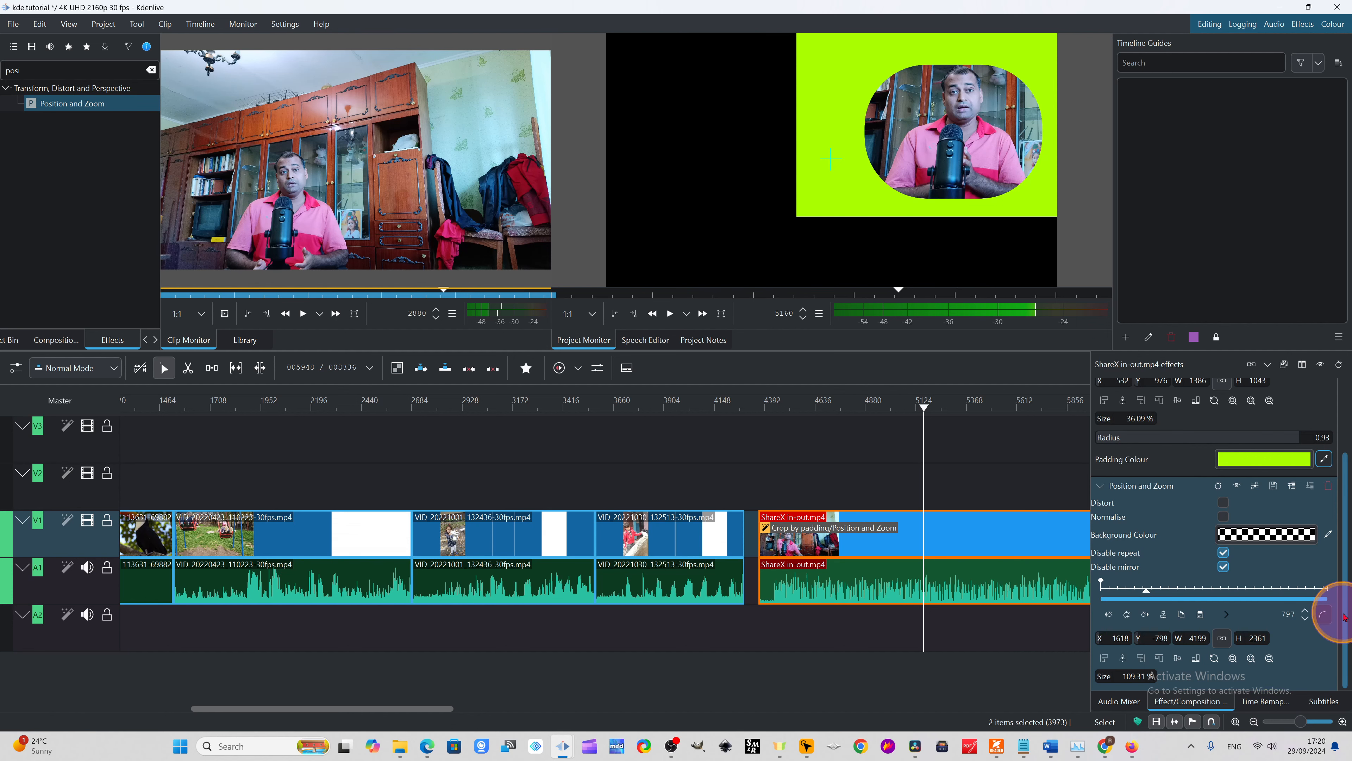
{"action": "scroll", "coordinate": [1322, 595], "scroll_direction": "up", "scroll_amount": 3}
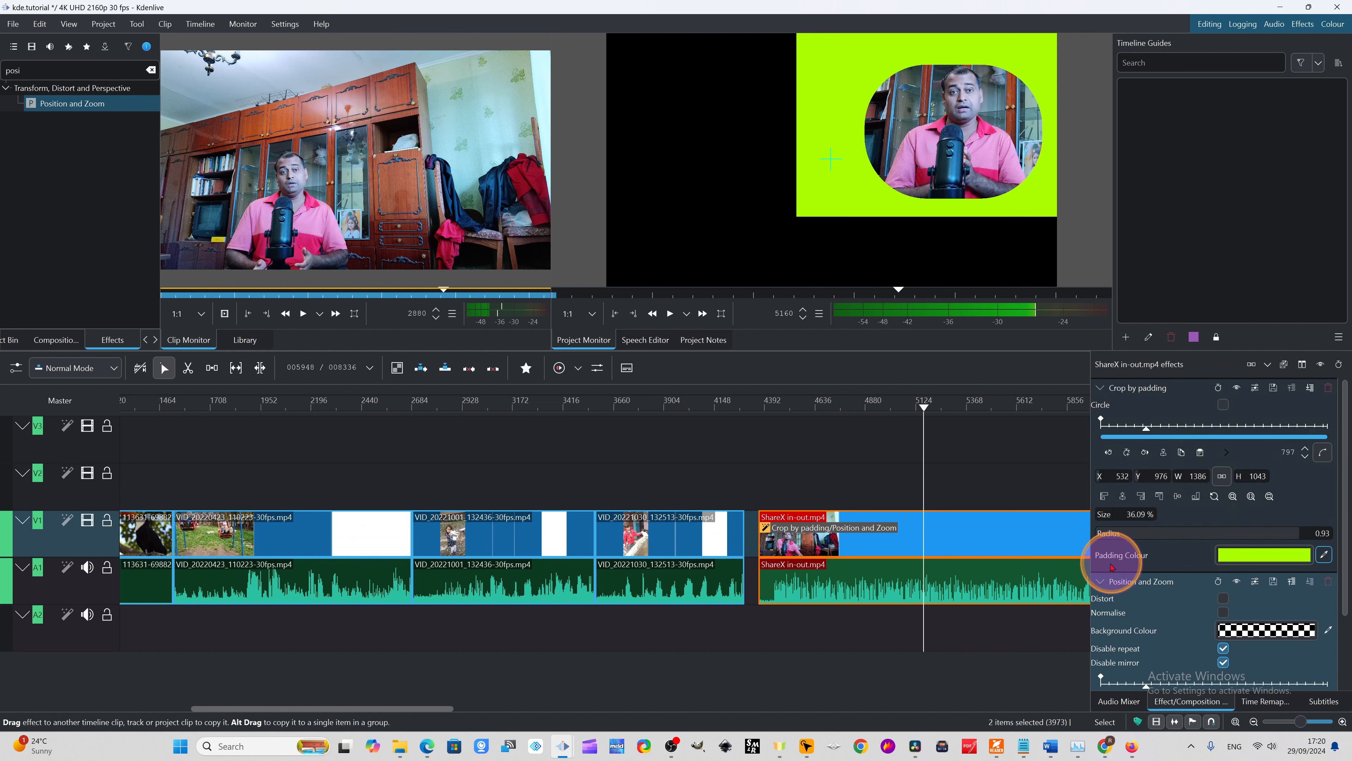
{"action": "scroll", "coordinate": [1225, 559], "scroll_direction": "down", "scroll_amount": 3}
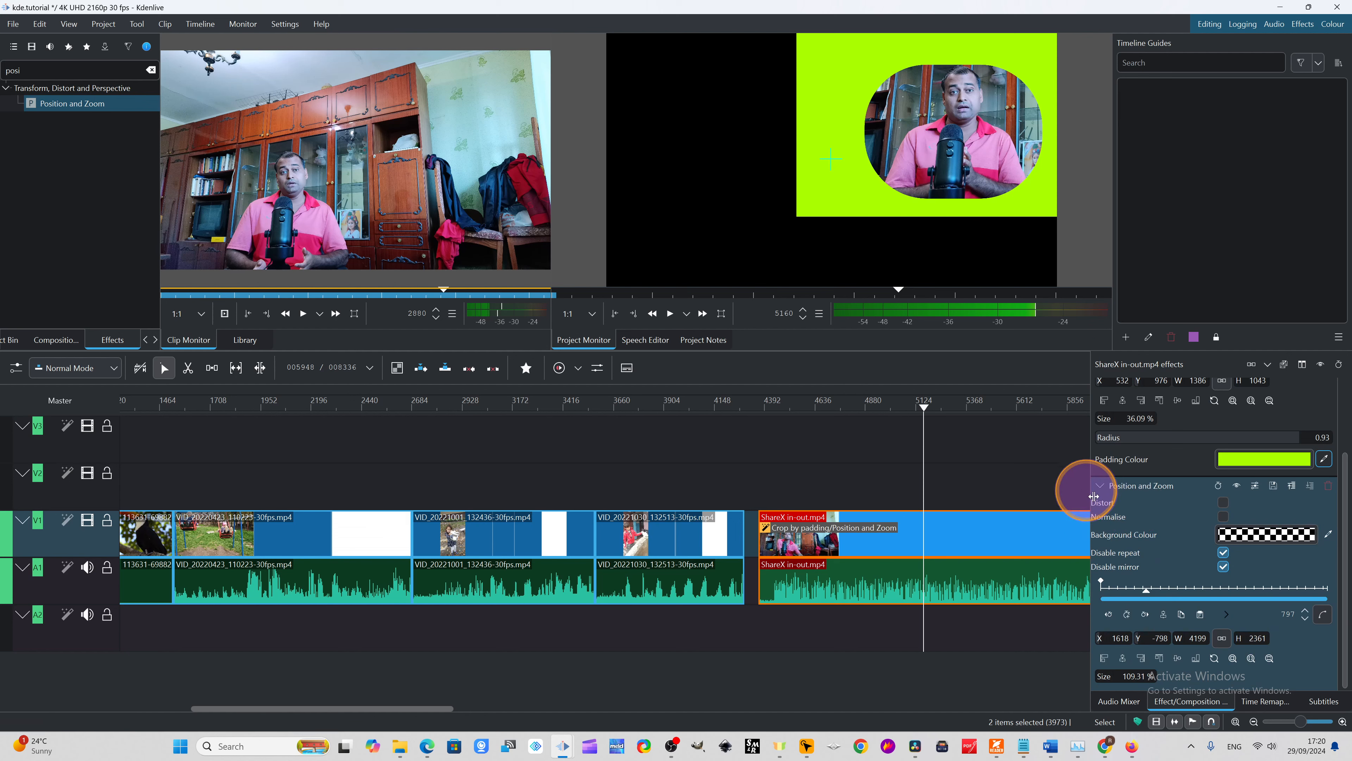
{"action": "left_click", "coordinate": [1269, 534]}
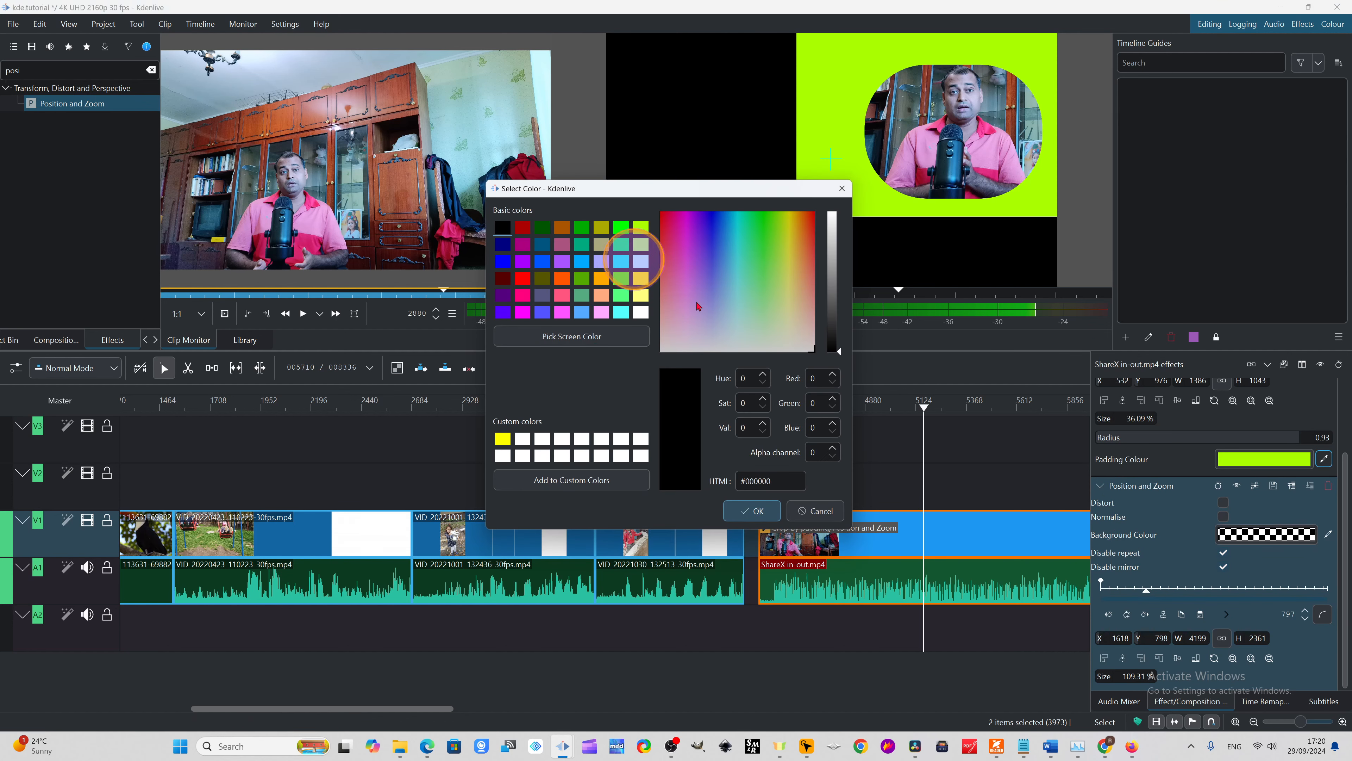
{"action": "left_click", "coordinate": [1327, 535]}
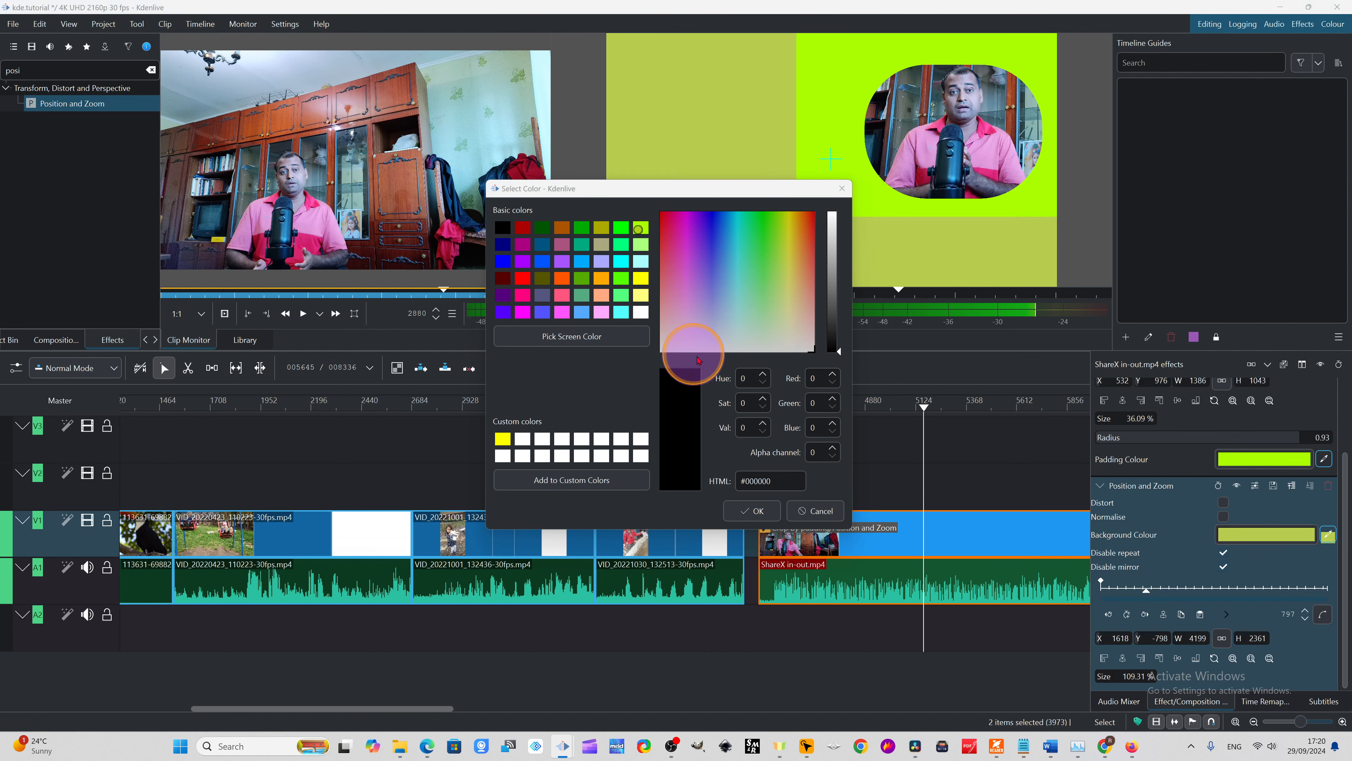
{"action": "left_click", "coordinate": [751, 510]}
Set the Position and Zoom effect's Background Colour to lime green #aaff00, matching the padding colour
{"action": "left_click", "coordinate": [1307, 536]}
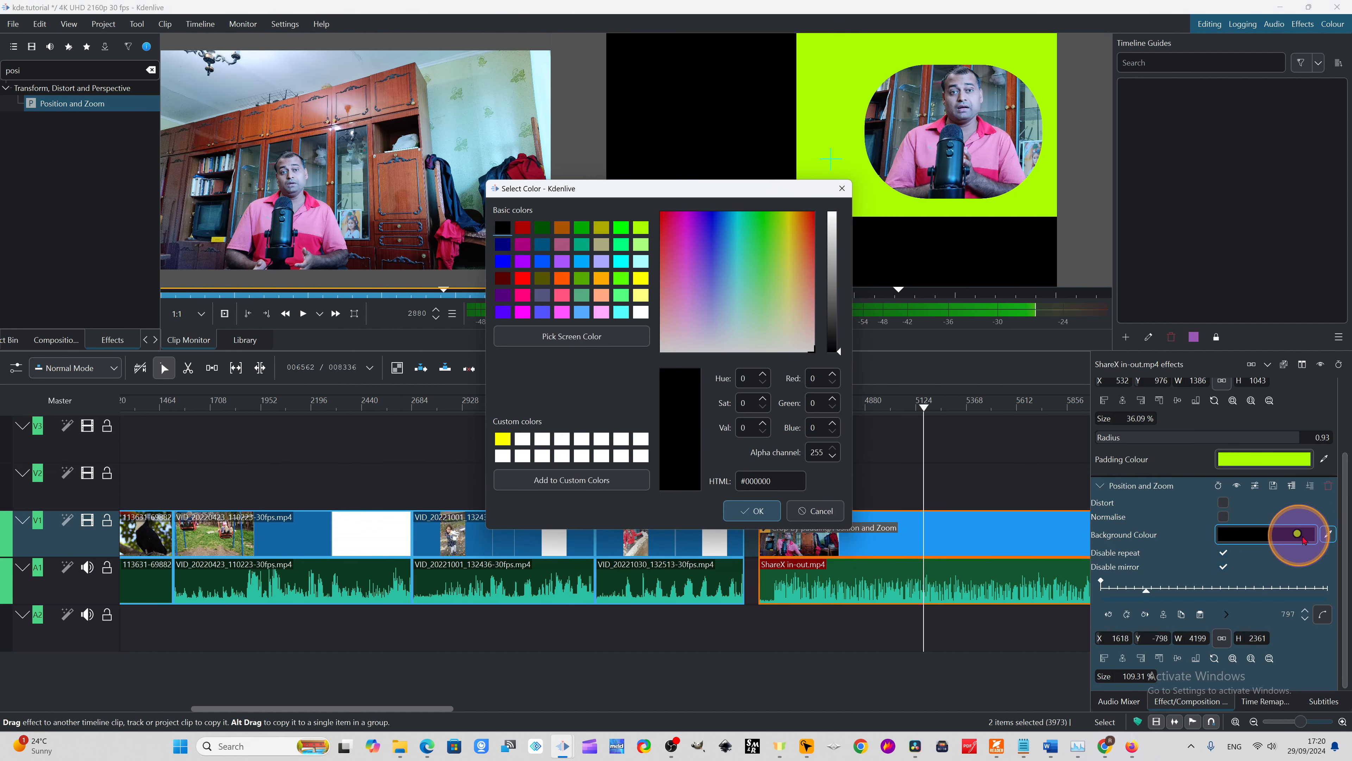
{"action": "left_click", "coordinate": [1327, 535]}
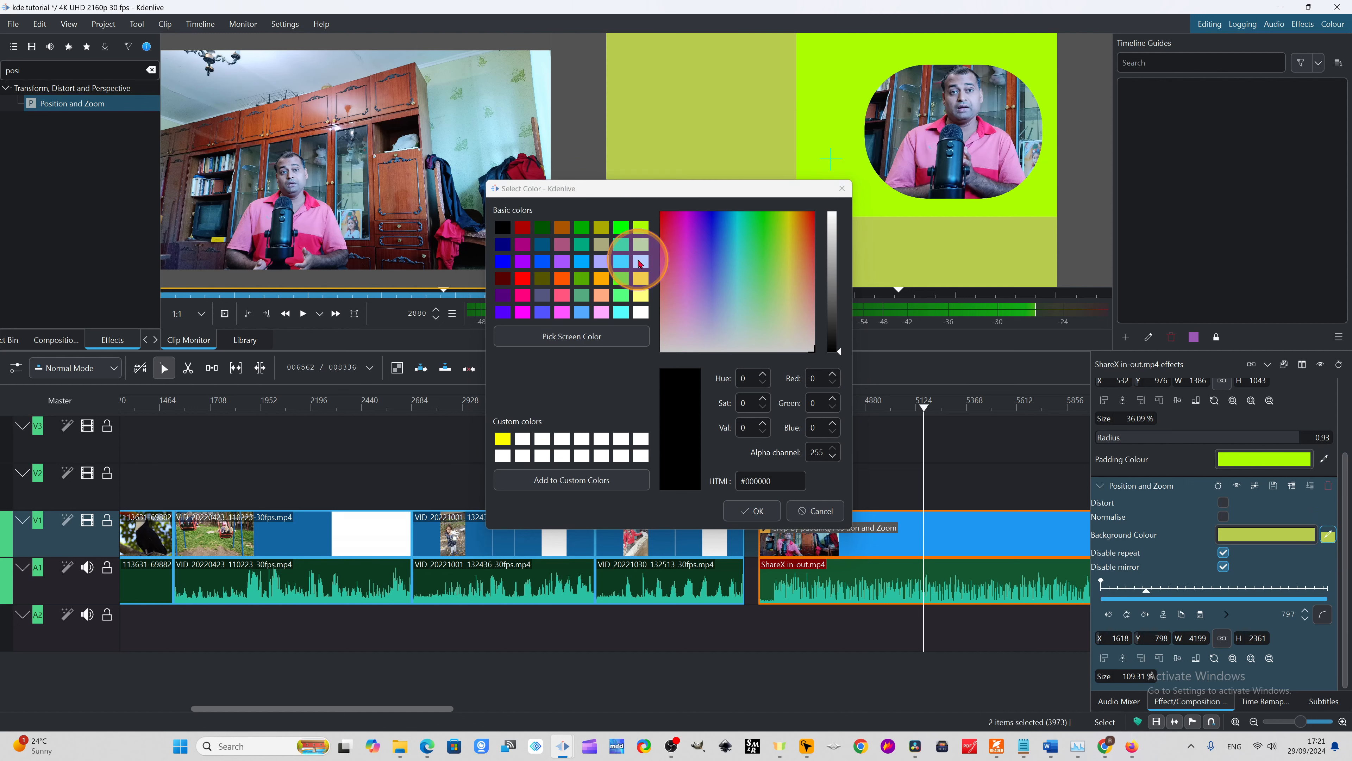
{"action": "left_click", "coordinate": [638, 245]}
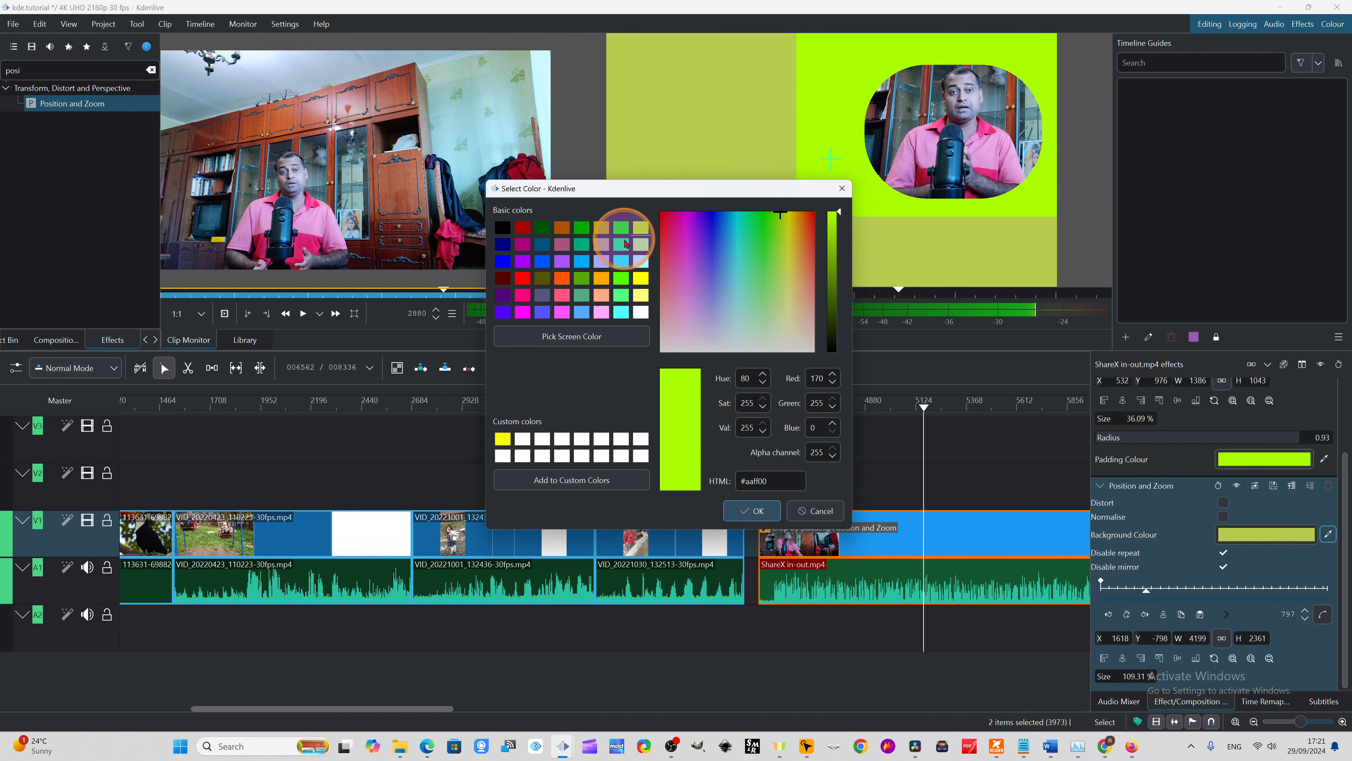
{"action": "left_click", "coordinate": [752, 510]}
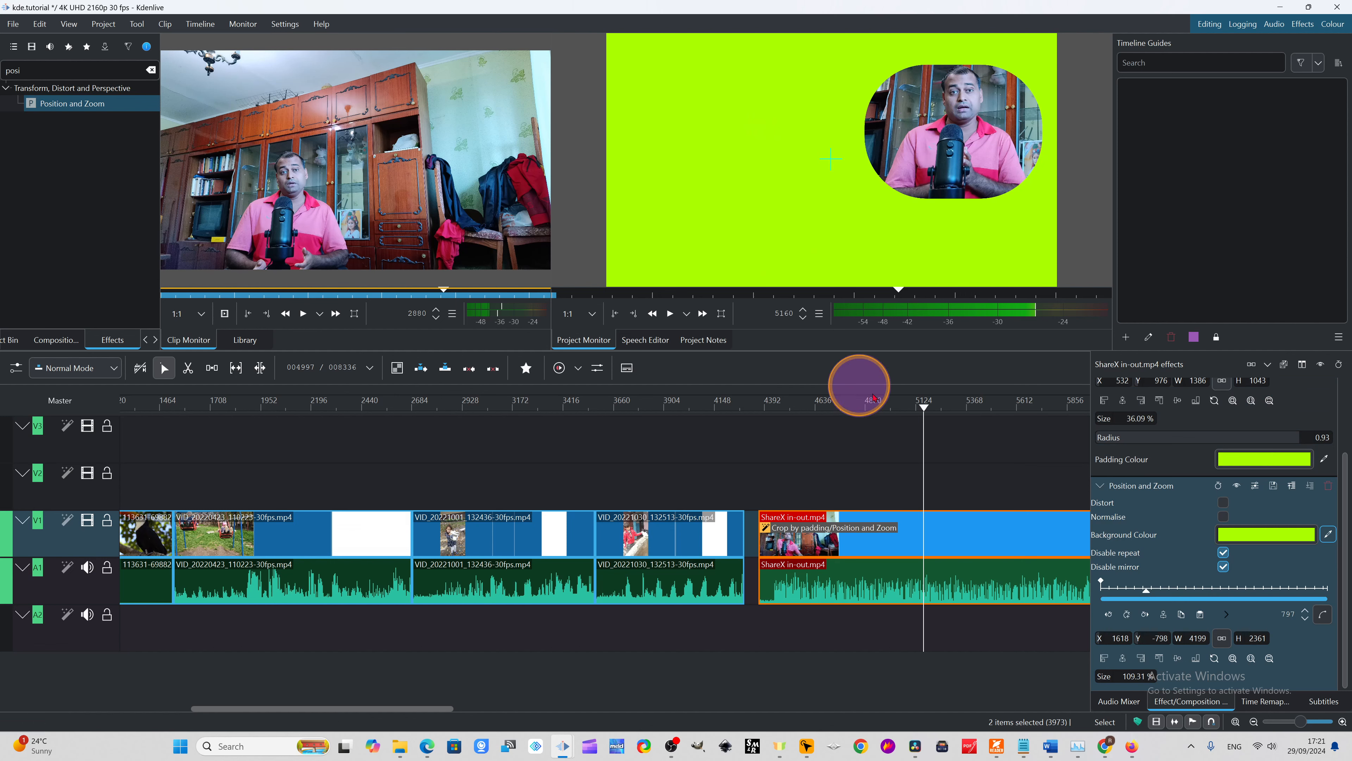
Place the Kdenlive Tut... title clip on track V2 at the start of ShareX in-out.mp4 and show a frame within it
{"action": "left_click", "coordinate": [966, 488]}
{"action": "left_click_drag", "start_coordinate": [968, 416], "coordinate": [800, 434]}
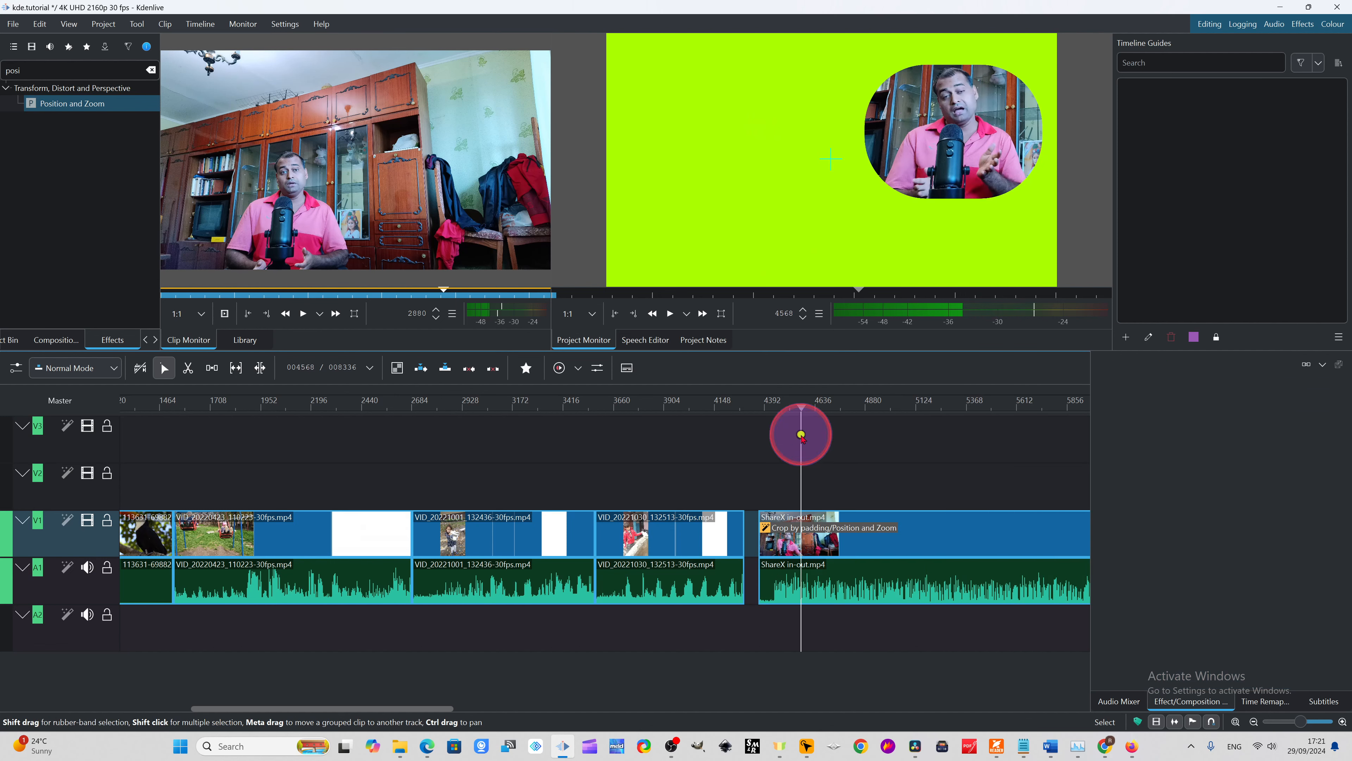
{"action": "left_click", "coordinate": [13, 339]}
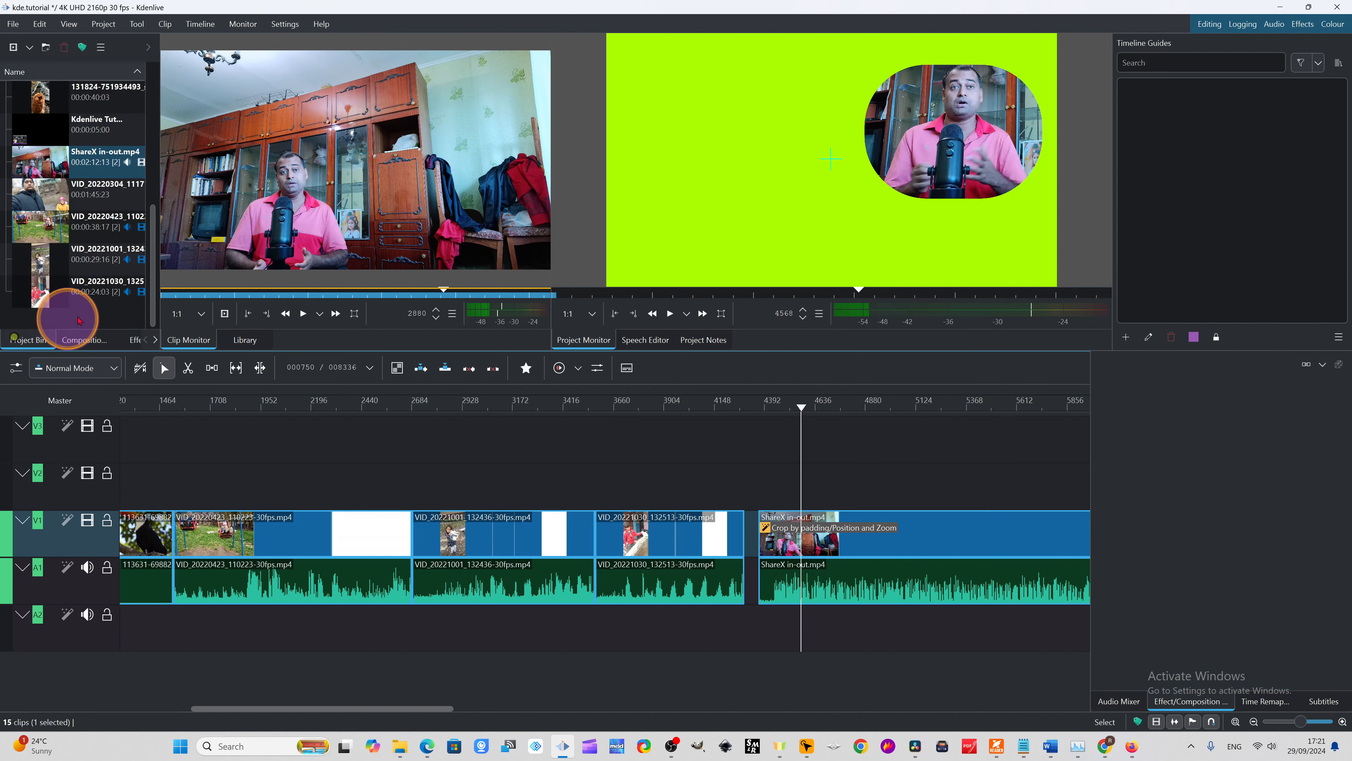
{"action": "scroll", "coordinate": [75, 271], "scroll_direction": "up", "scroll_amount": 2}
{"action": "scroll", "coordinate": [74, 271], "scroll_direction": "down", "scroll_amount": 3}
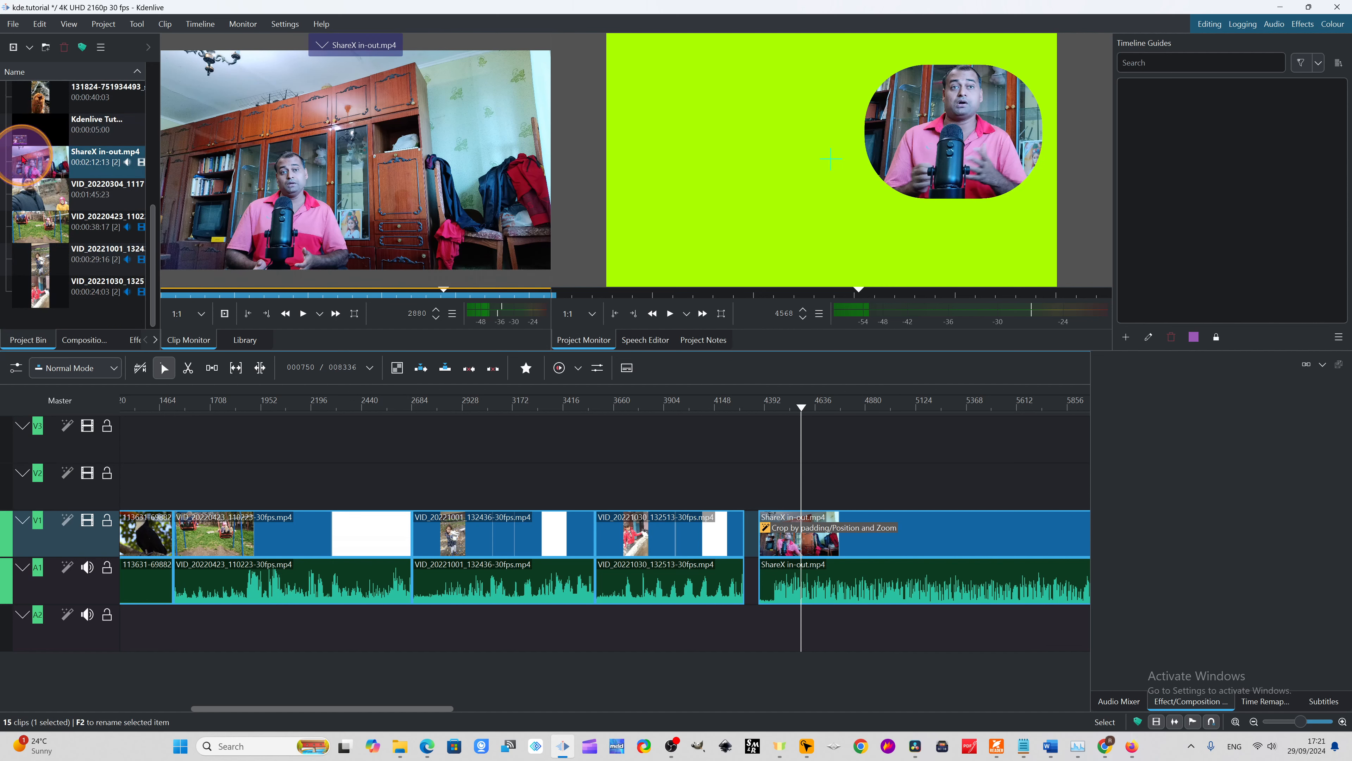
{"action": "left_click", "coordinate": [20, 140]}
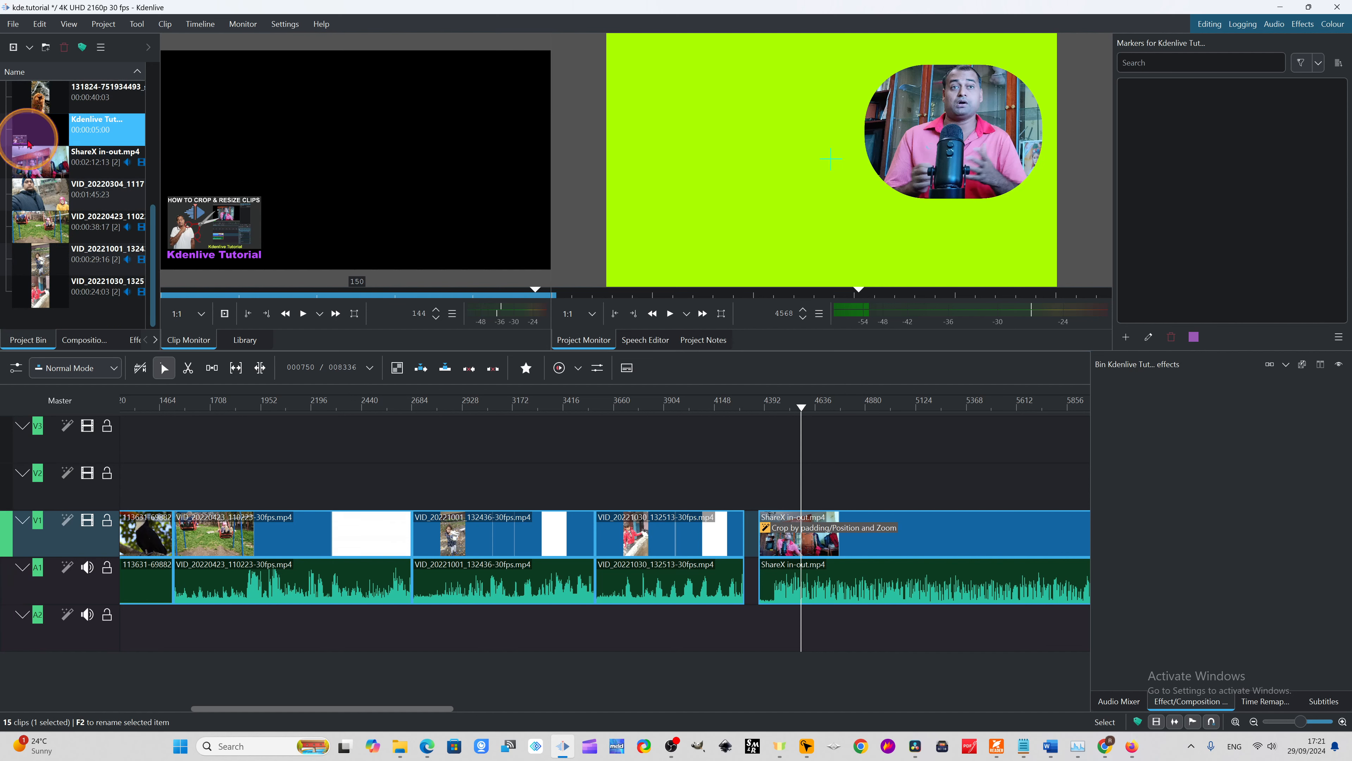
{"action": "left_click_drag", "start_coordinate": [30, 143], "coordinate": [757, 493]}
{"action": "left_click", "coordinate": [769, 405]}
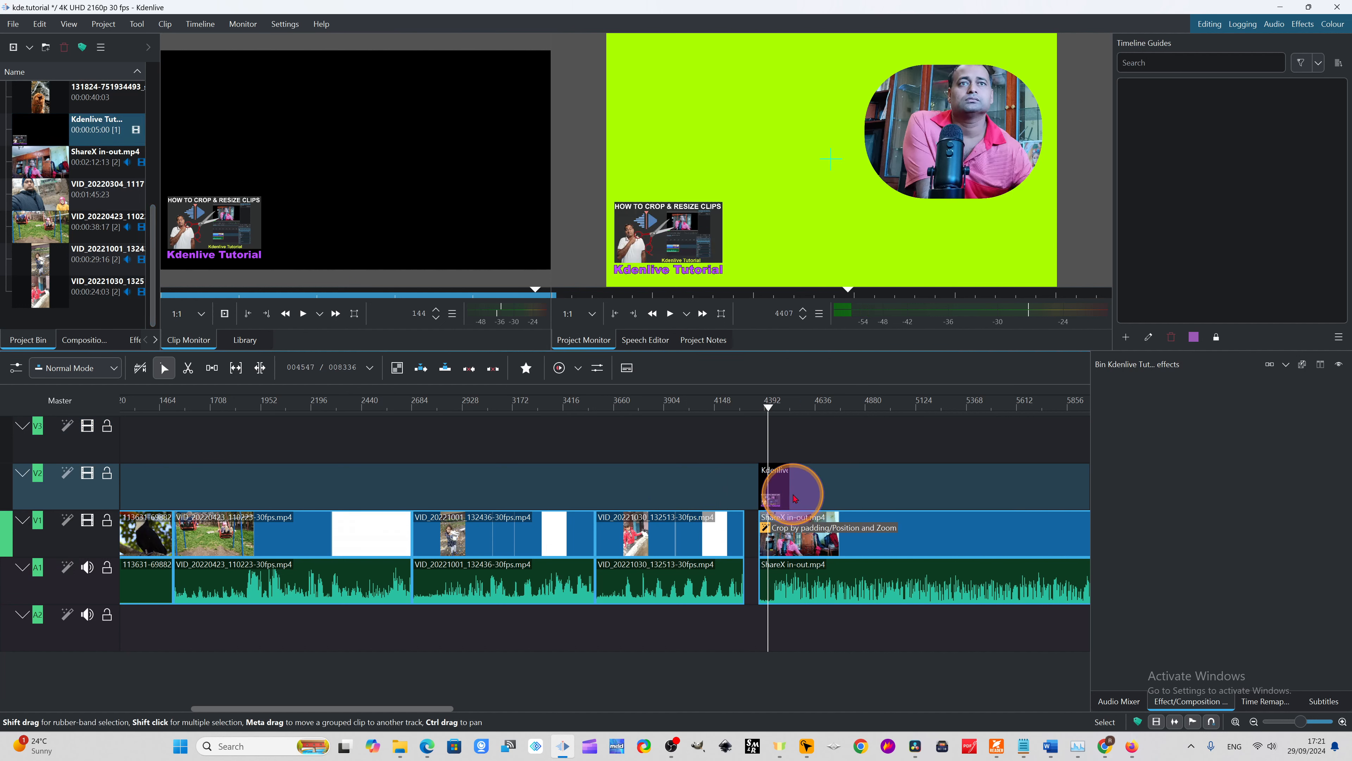
Extend the Kdenlive Tut... title clip on V2 to about frame 5800 and preview the composite at frame 4701
{"action": "left_click_drag", "start_coordinate": [795, 498], "coordinate": [1053, 492]}
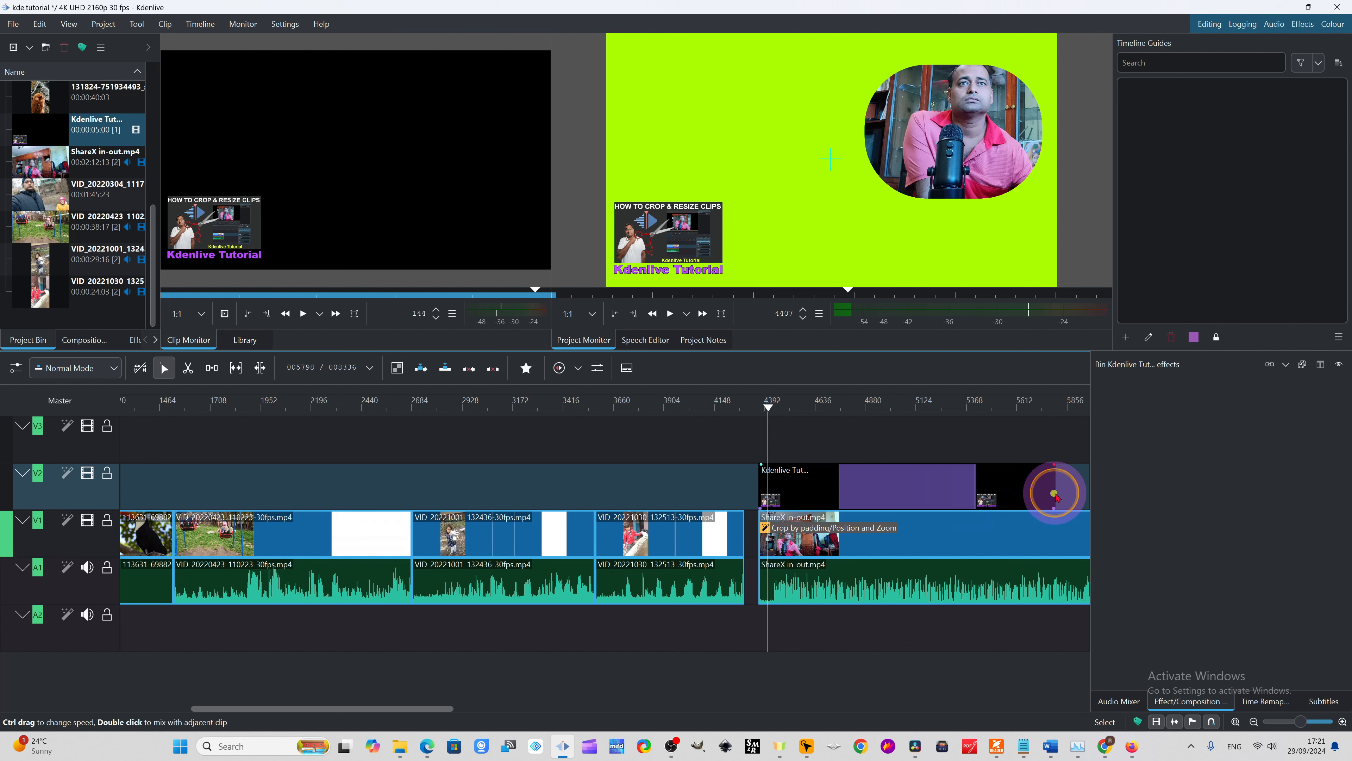
{"action": "left_click", "coordinate": [765, 407]}
{"action": "left_click_drag", "start_coordinate": [766, 409], "coordinate": [828, 411]}
Arrange the project window beside the Youtube Thumbnail folder and import Kdn.curve.edit.thumb.png into the project bin
{"action": "scroll", "coordinate": [22, 208], "scroll_direction": "up", "scroll_amount": 3}
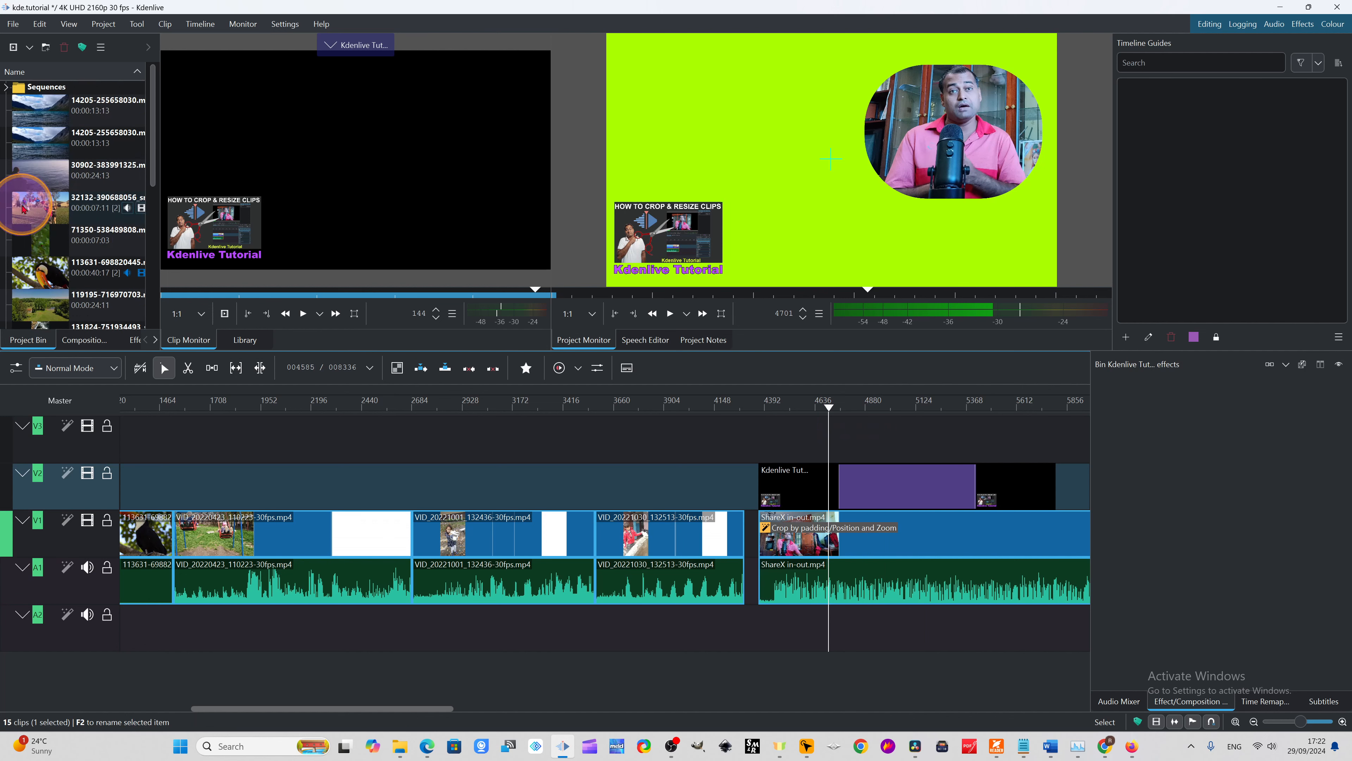
{"action": "scroll", "coordinate": [59, 261], "scroll_direction": "down", "scroll_amount": 5}
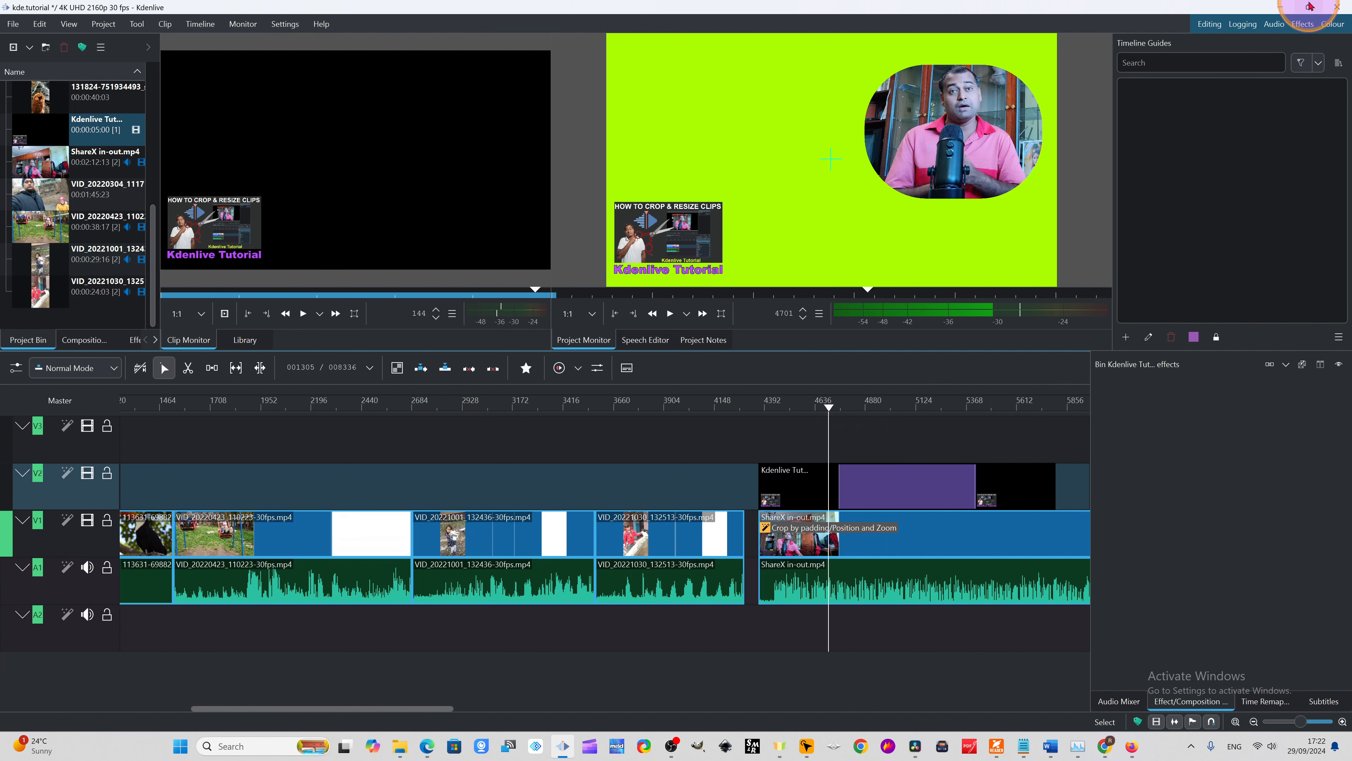
{"action": "mouse_move", "coordinate": [1309, 7]}
{"action": "left_click", "coordinate": [1194, 100]}
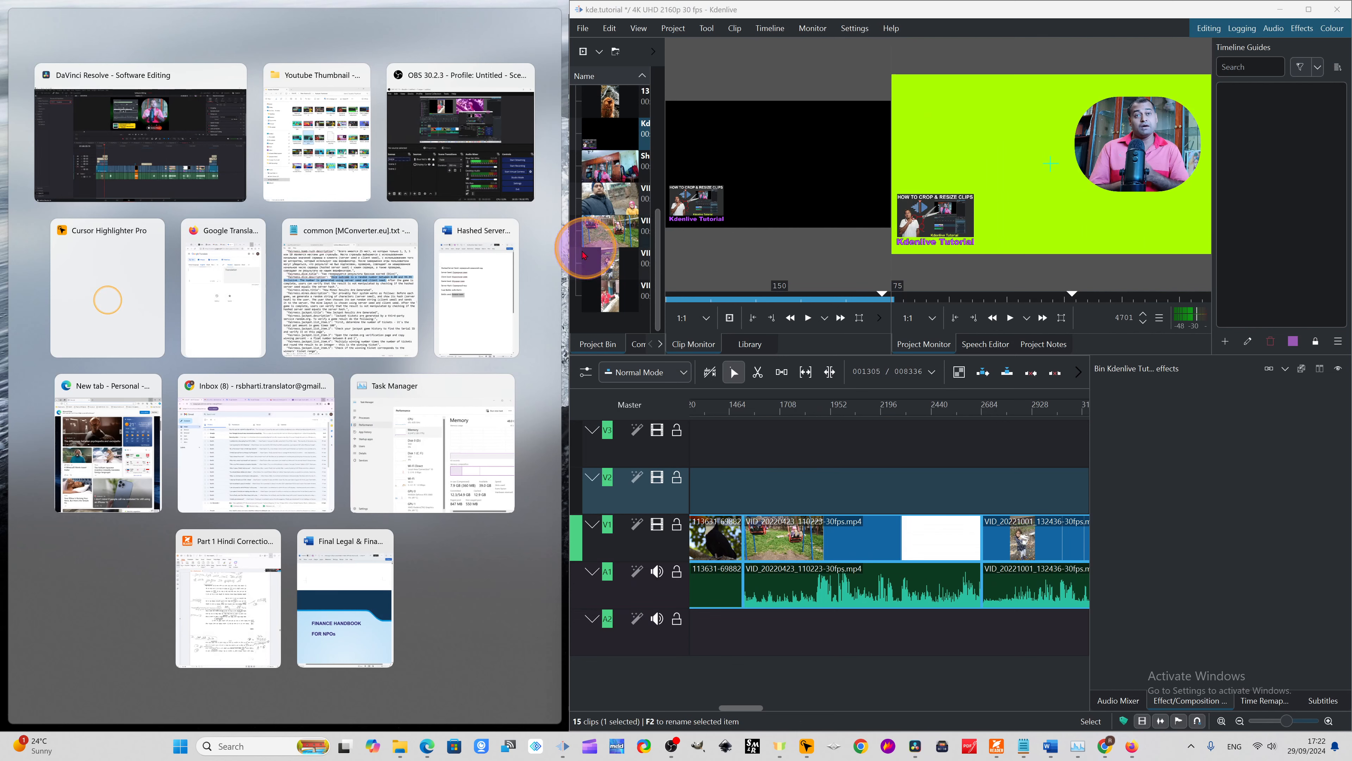
{"action": "left_click", "coordinate": [398, 751]}
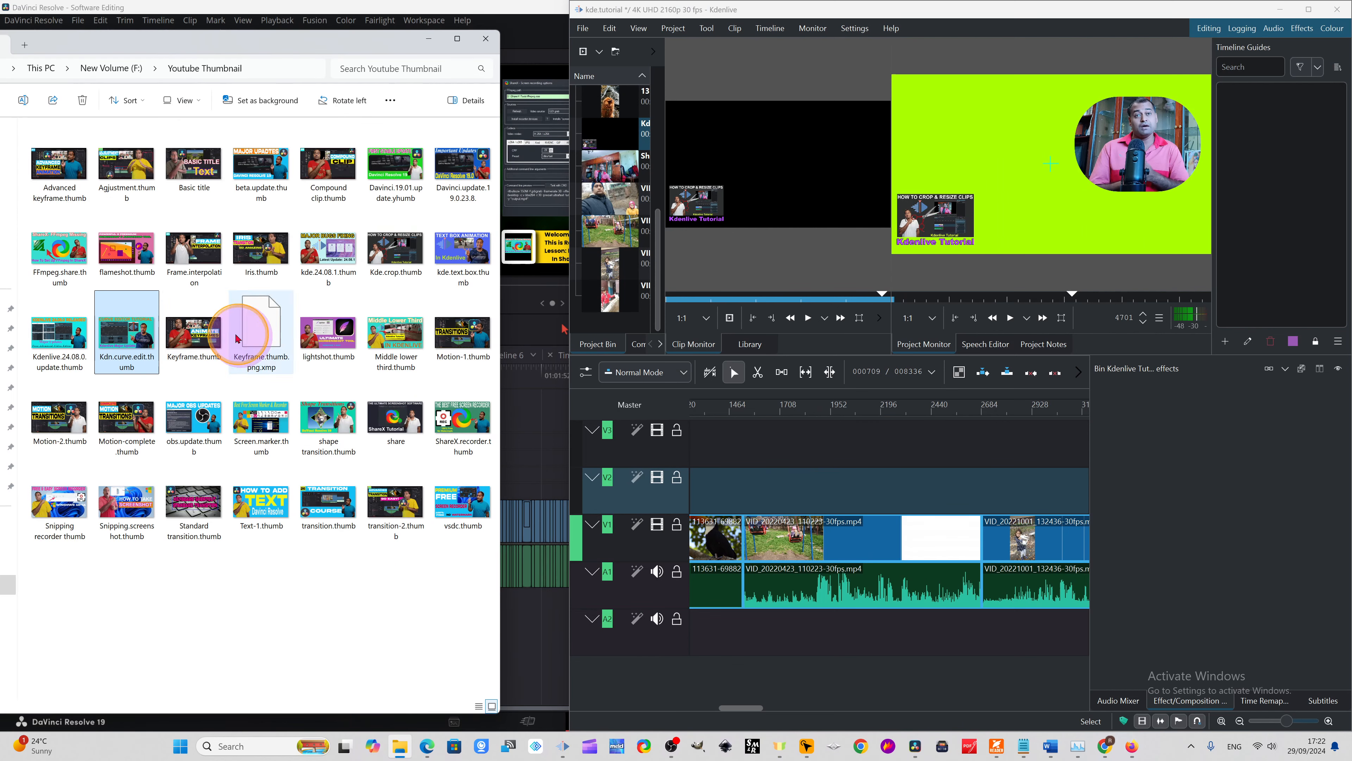
{"action": "left_click", "coordinate": [137, 330]}
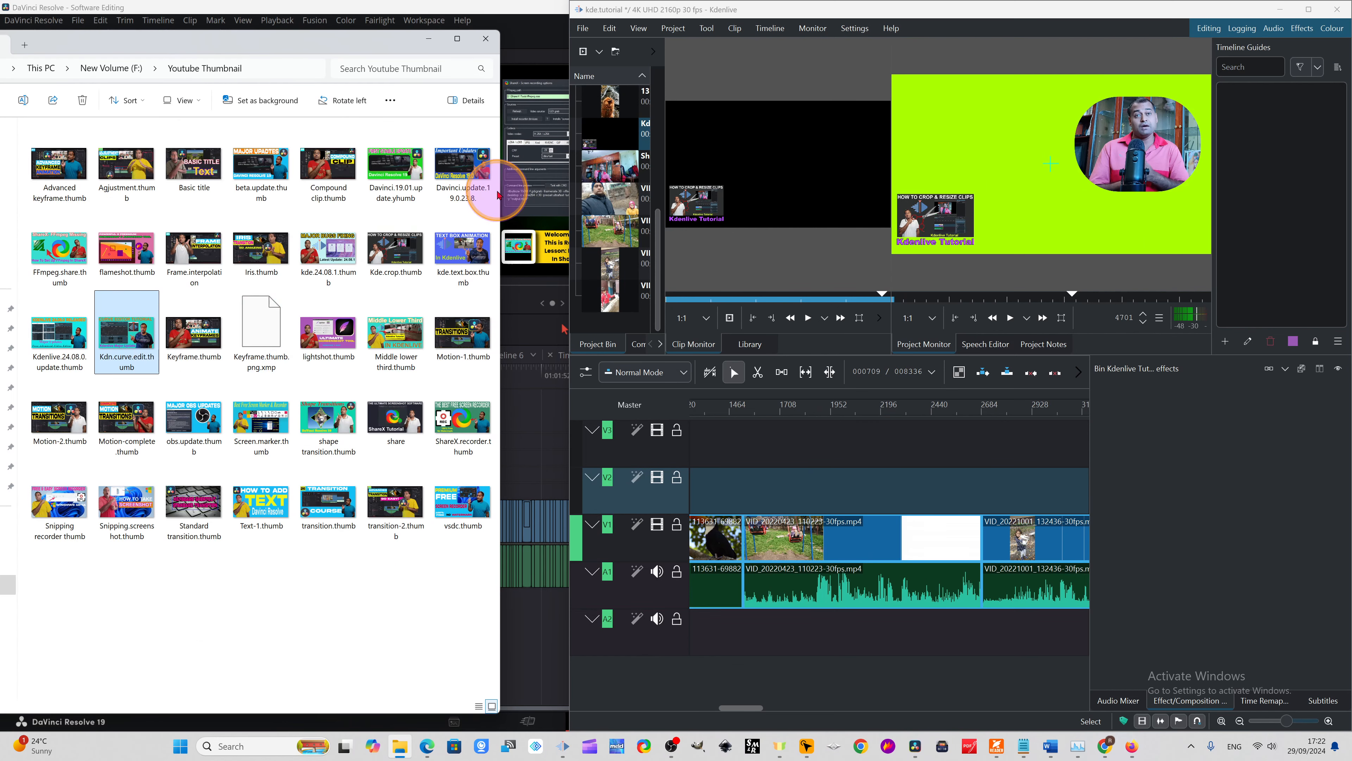
{"action": "left_click", "coordinate": [117, 336]}
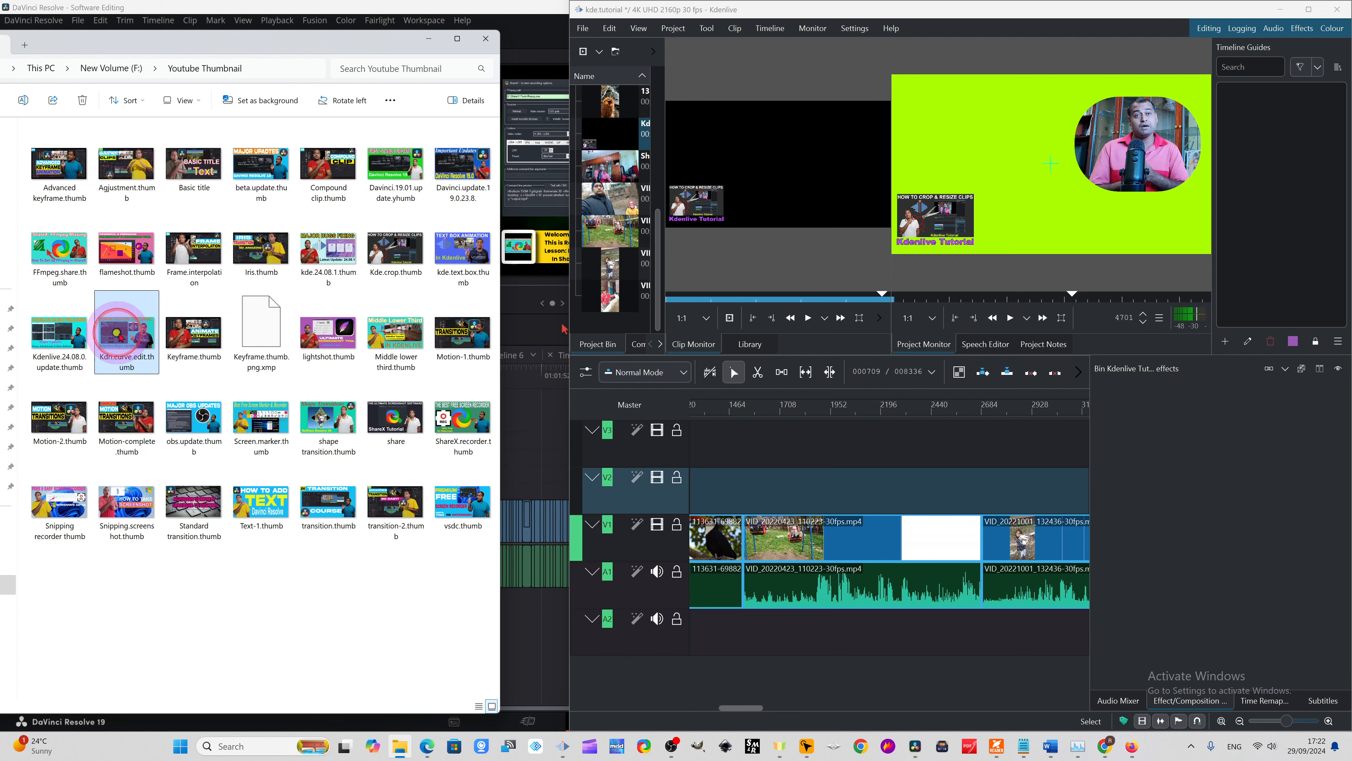
{"action": "left_click_drag", "start_coordinate": [121, 336], "coordinate": [619, 320]}
Return the editor to full screen and place Kdn.curve.edit.thumb.png on track V3 at the start of ShareX in-out.mp4
{"action": "left_click", "coordinate": [429, 39]}
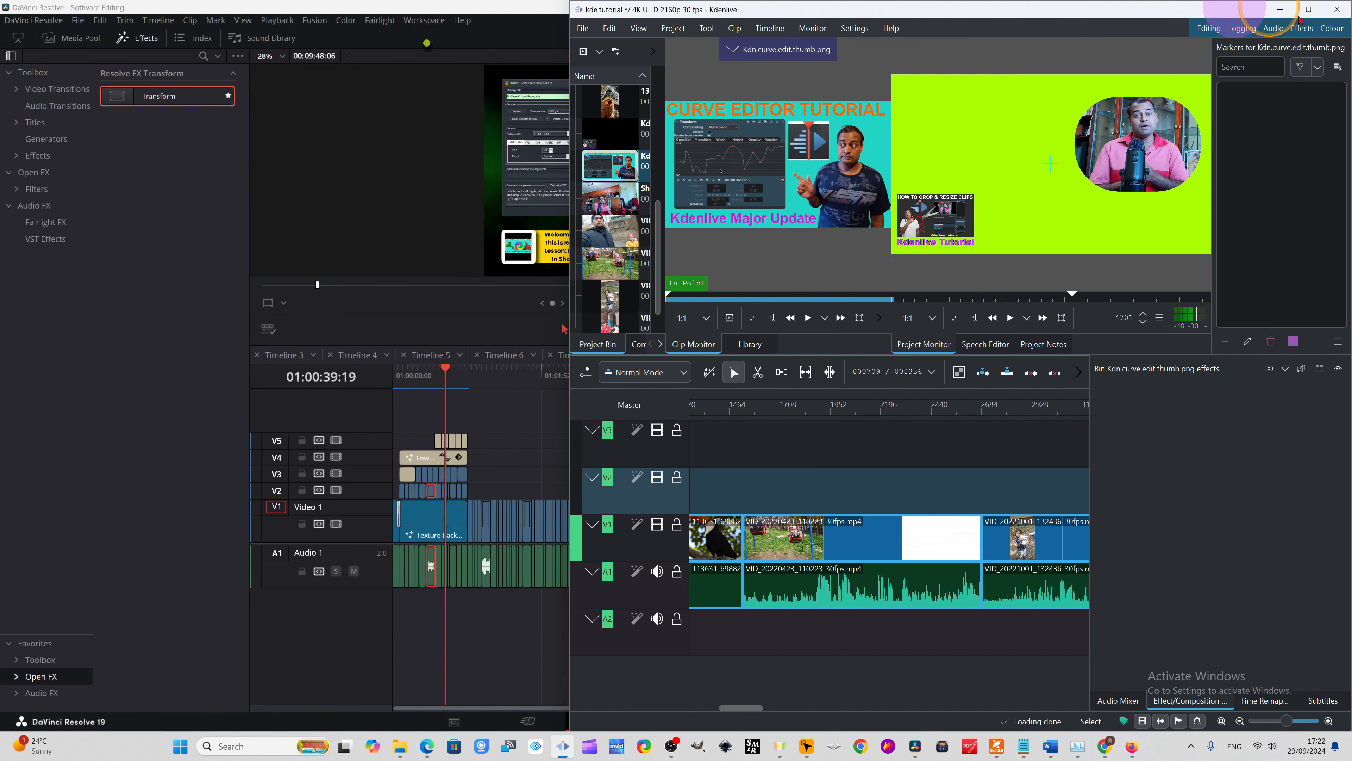
{"action": "left_click", "coordinate": [1313, 10]}
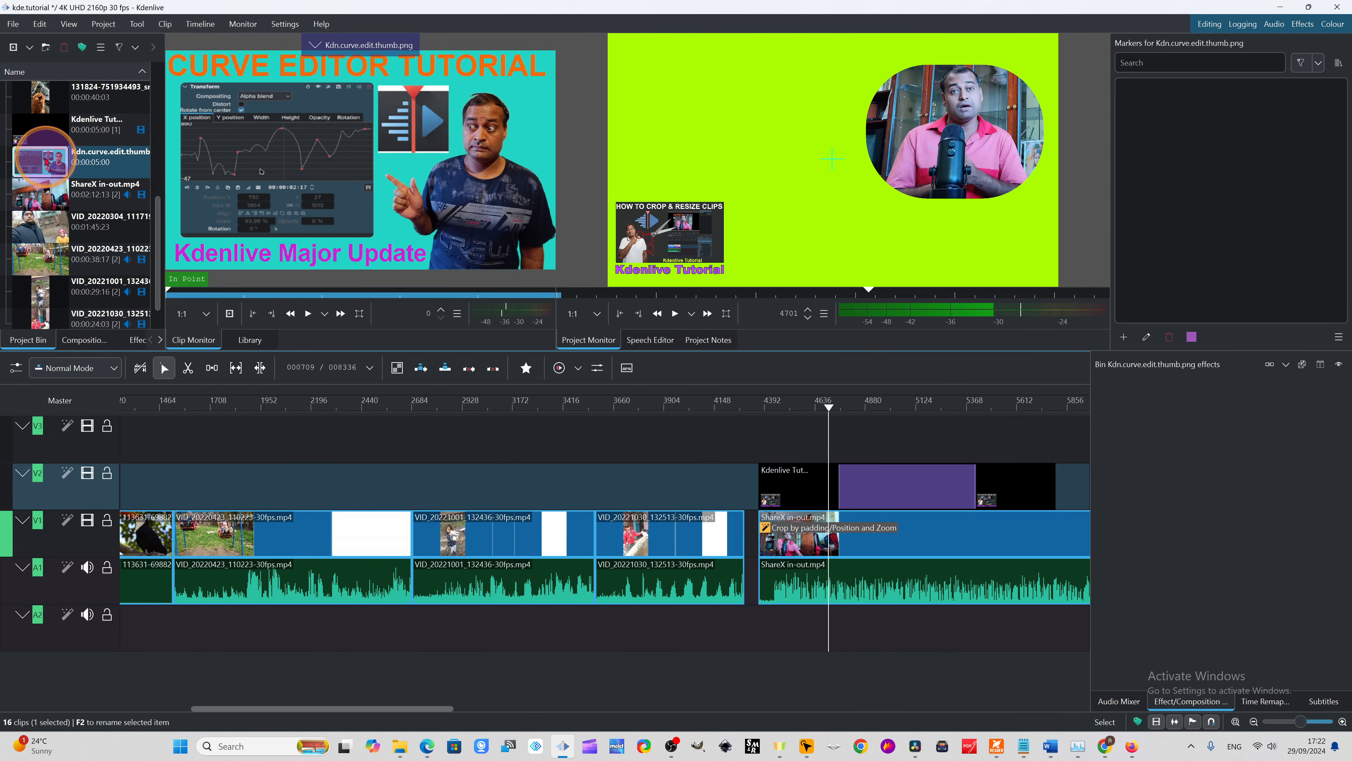
{"action": "left_click_drag", "start_coordinate": [42, 159], "coordinate": [1115, 440]}
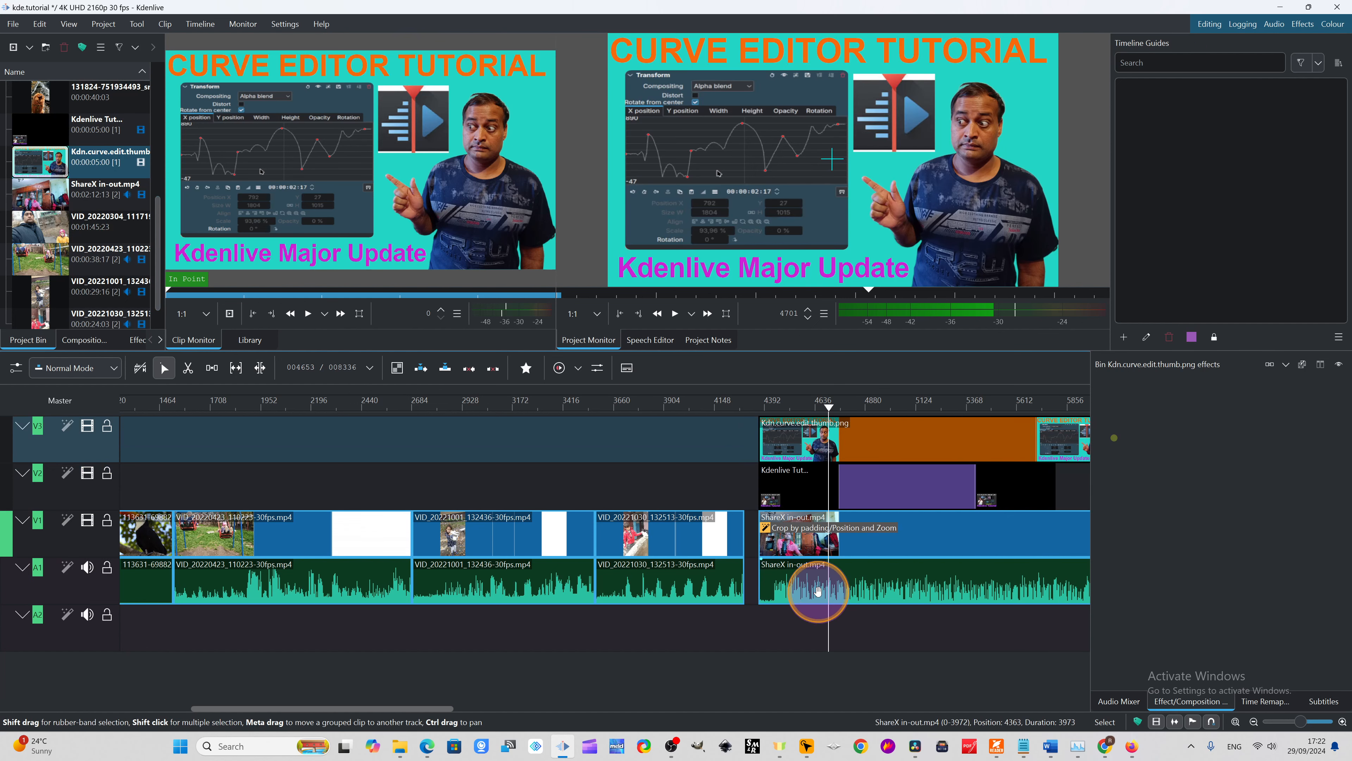
Extend the V2 title clip and V3 thumbnail image to the end of ShareX in-out.mp4, and preview around frame 5238
{"action": "scroll", "coordinate": [854, 547], "scroll_direction": "down", "scroll_amount": 4}
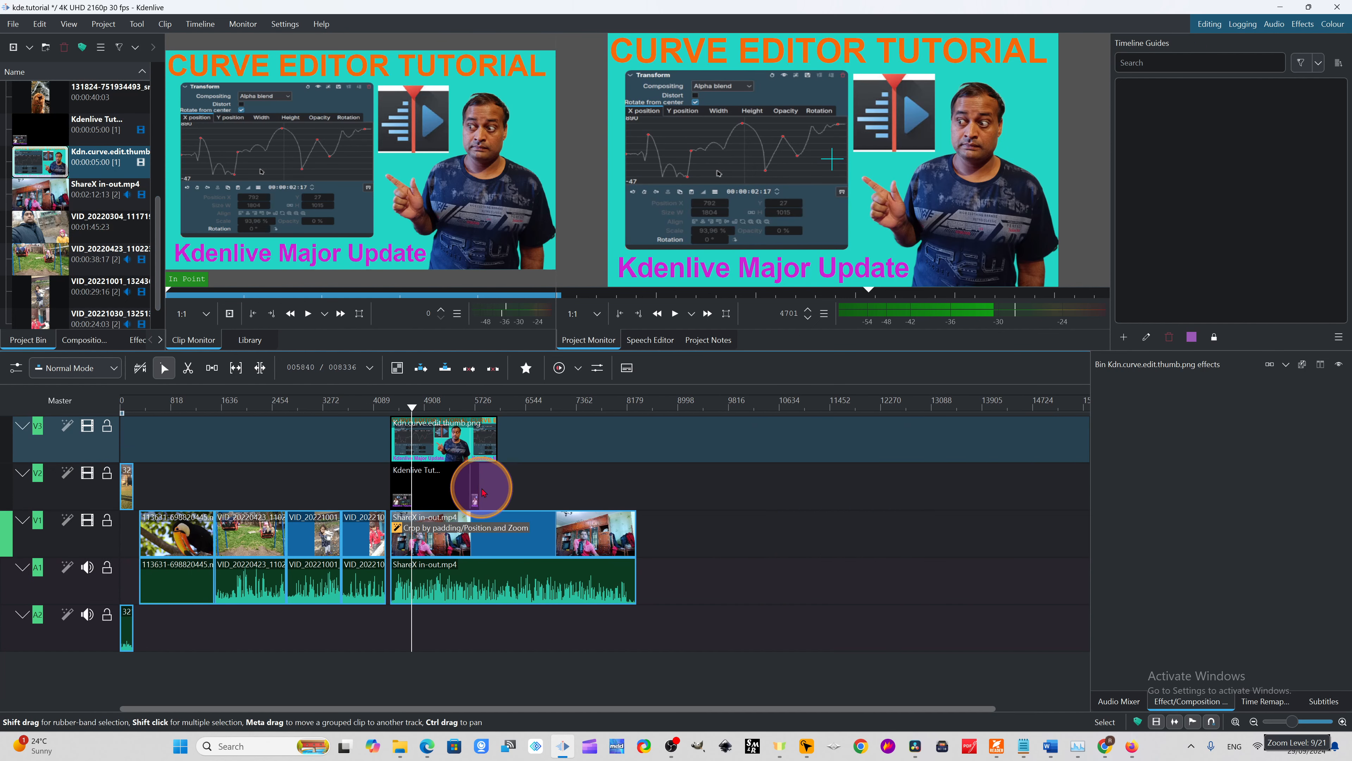
{"action": "left_click_drag", "start_coordinate": [477, 486], "coordinate": [635, 490]}
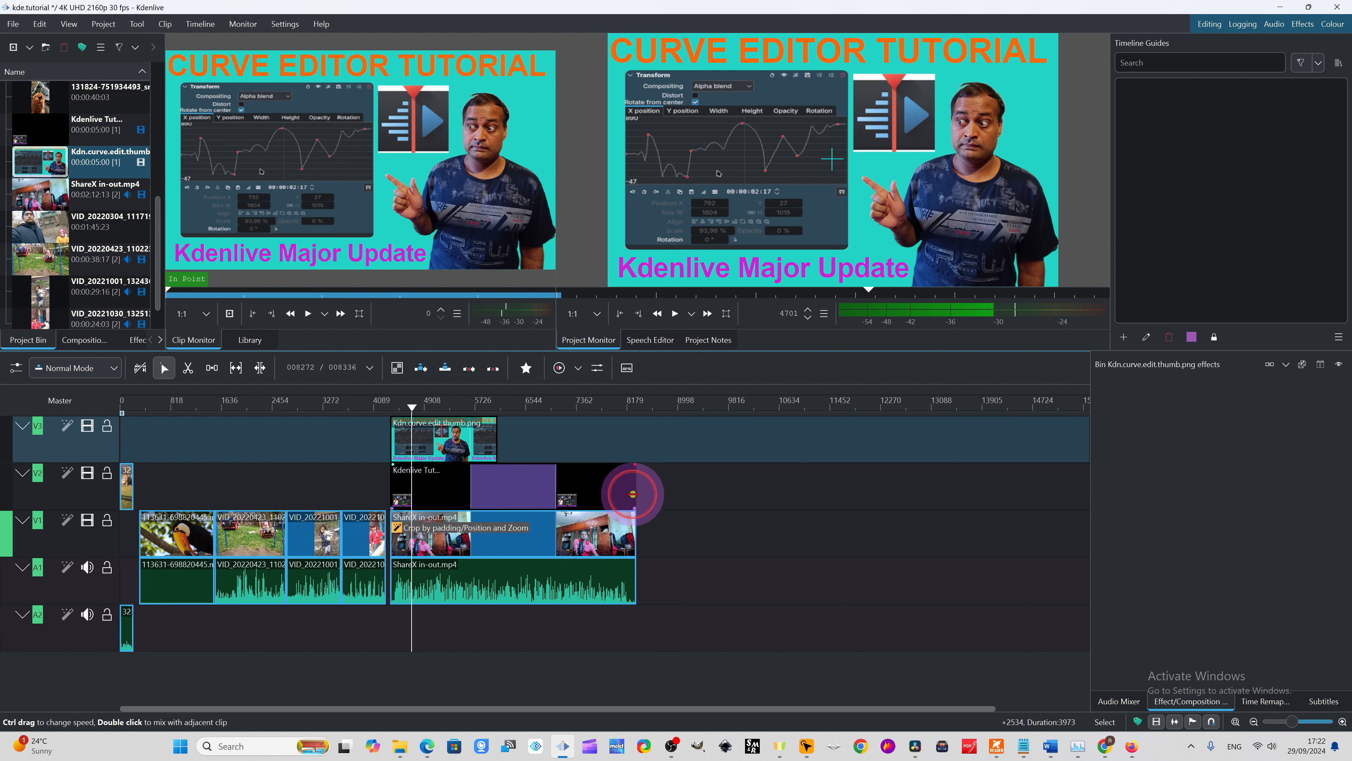
{"action": "left_click_drag", "start_coordinate": [496, 438], "coordinate": [630, 438]}
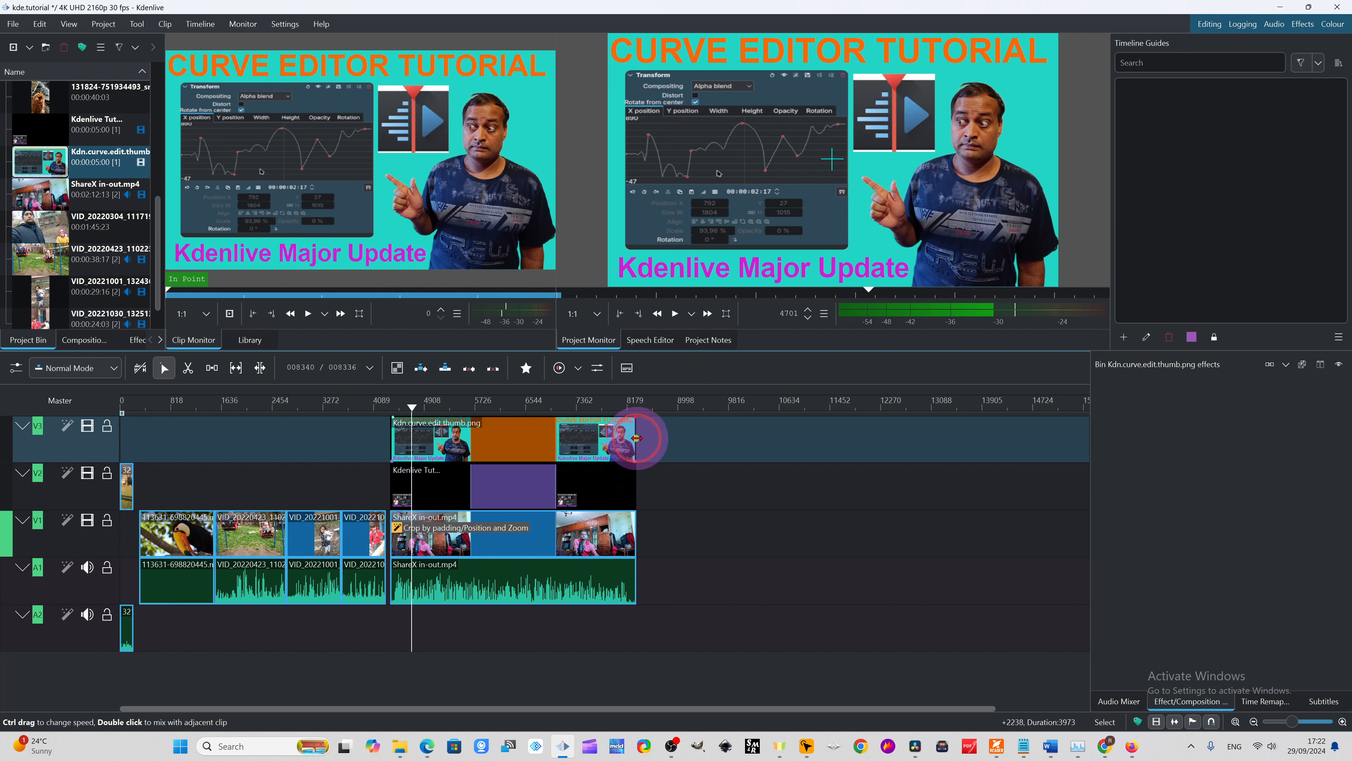
{"action": "left_click_drag", "start_coordinate": [395, 411], "coordinate": [459, 426]}
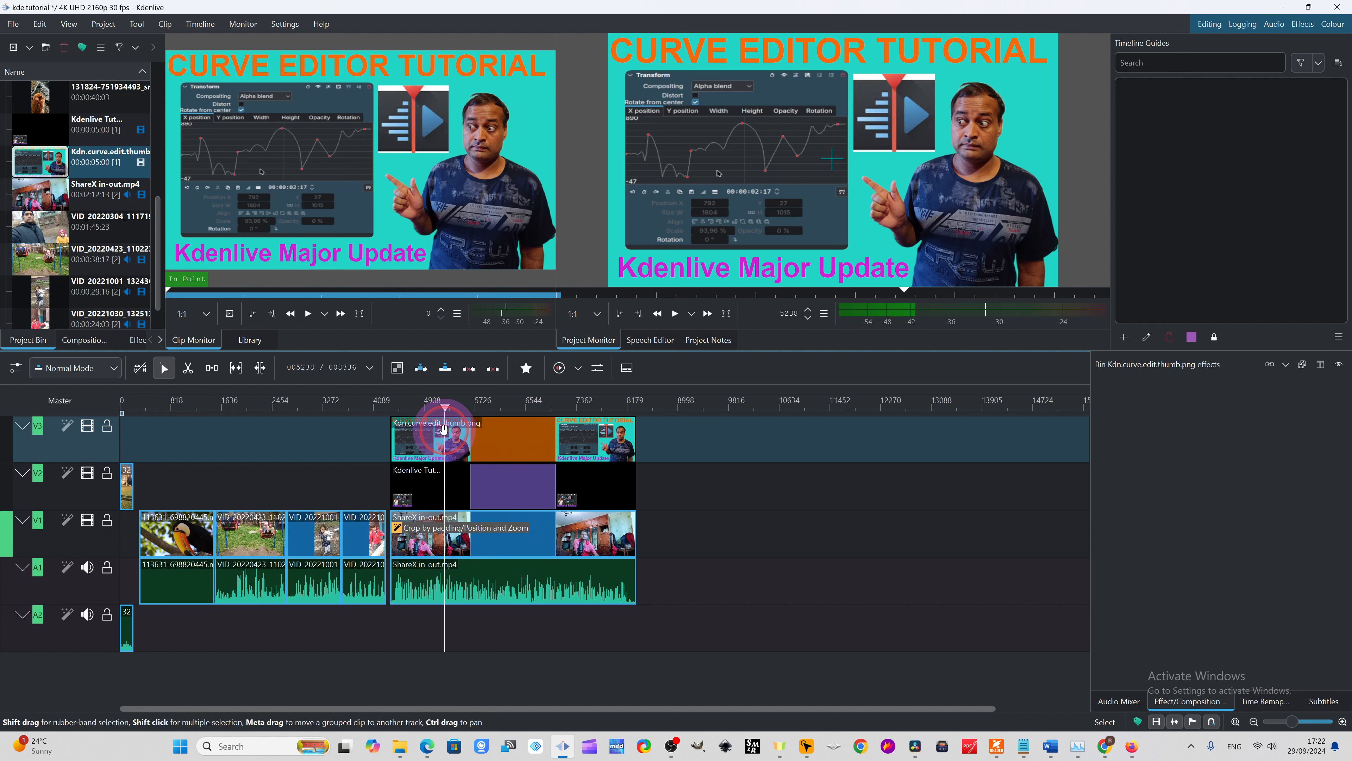
Apply the Position and Zoom effect to the Kdn.curve.edit.thumb.png clip on track V3
{"action": "left_click", "coordinate": [455, 438]}
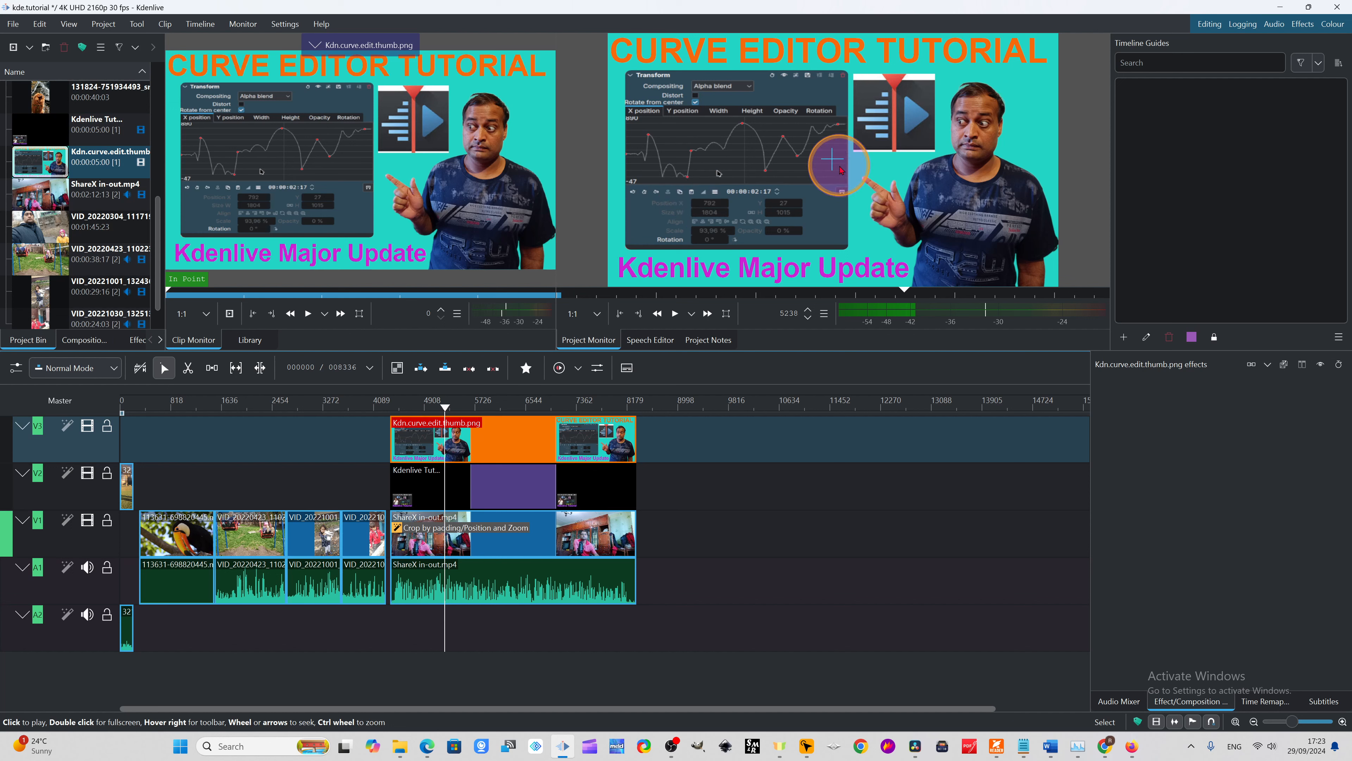
{"action": "left_click", "coordinate": [137, 340]}
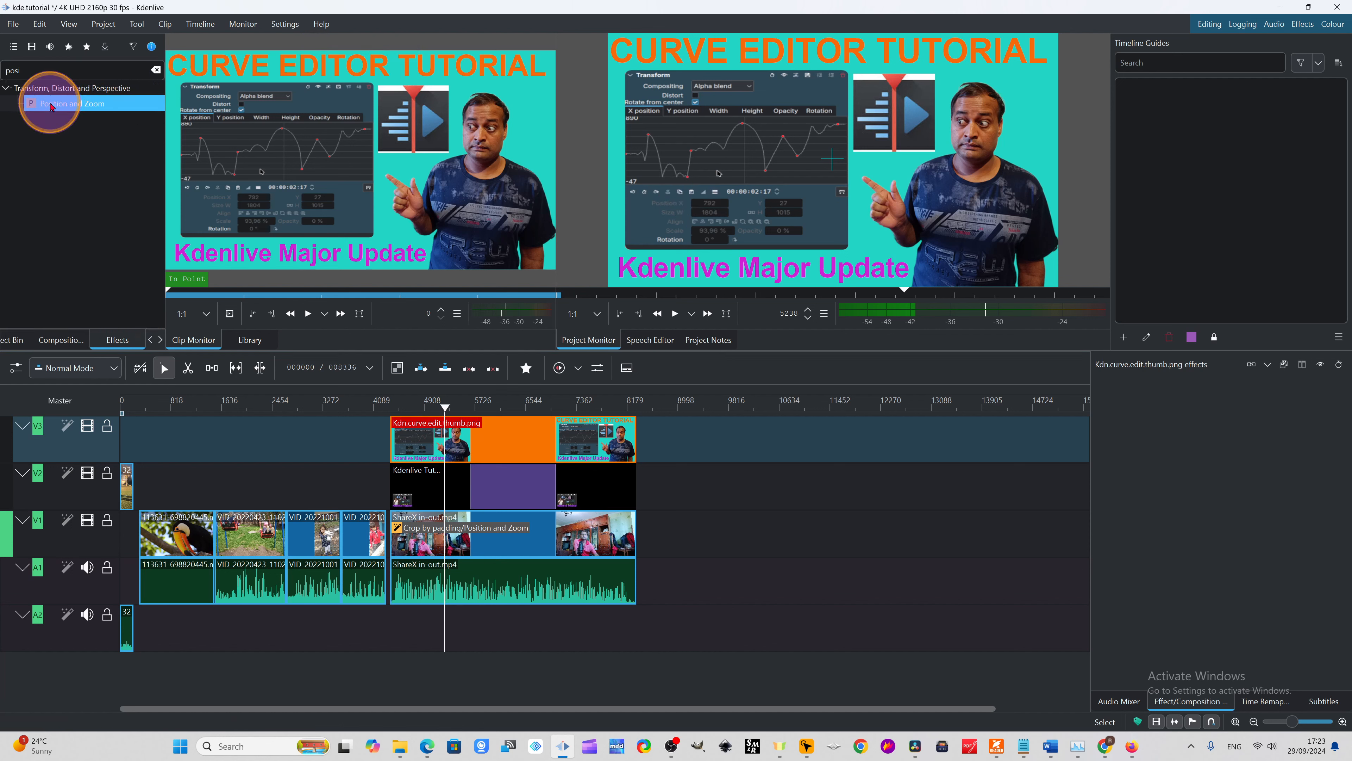
{"action": "left_click_drag", "start_coordinate": [49, 103], "coordinate": [503, 446]}
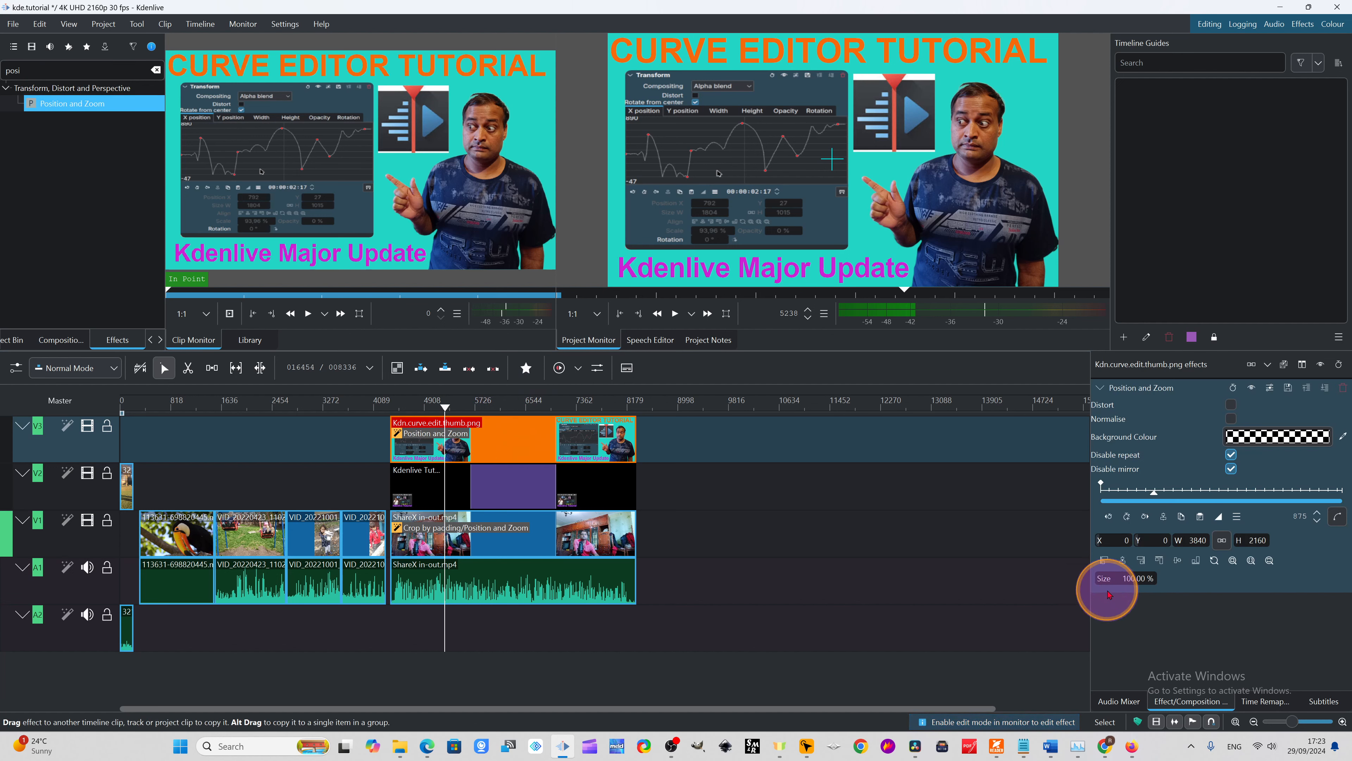
Scale the V3 thumbnail image to about 50.42% and position it at X 95, Y 154, beside the rounded speaker
{"action": "left_click_drag", "start_coordinate": [1085, 582], "coordinate": [566, 512]}
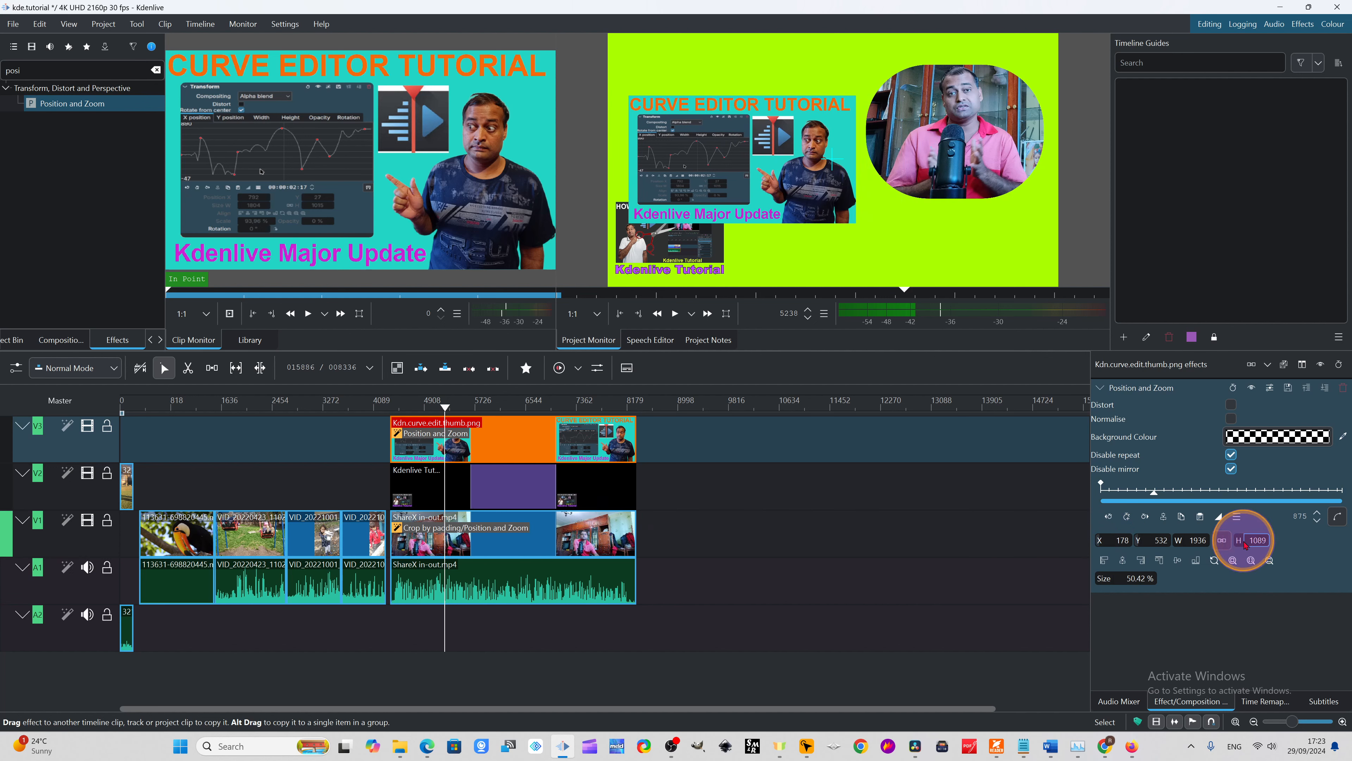
{"action": "left_click_drag", "start_coordinate": [1137, 549], "coordinate": [875, 580]}
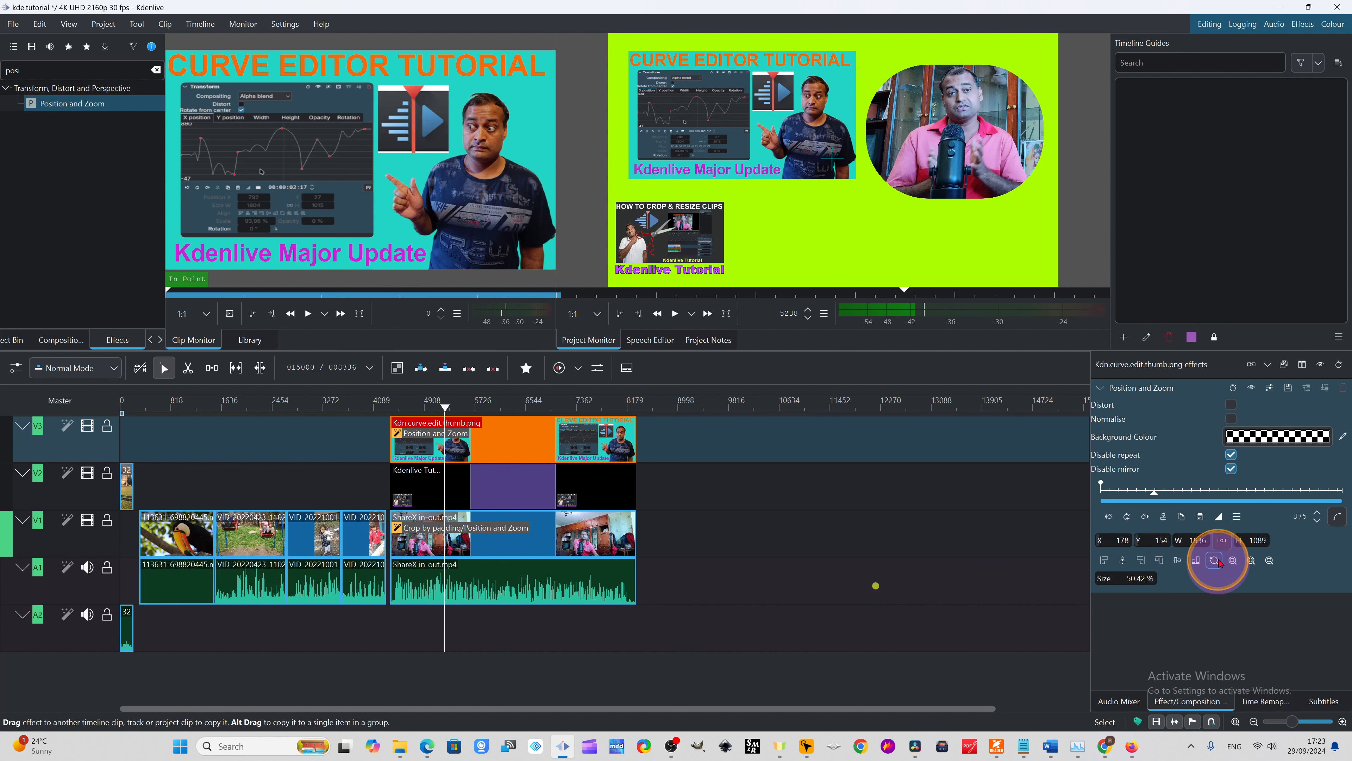
{"action": "left_click_drag", "start_coordinate": [1107, 541], "coordinate": [1045, 537]}
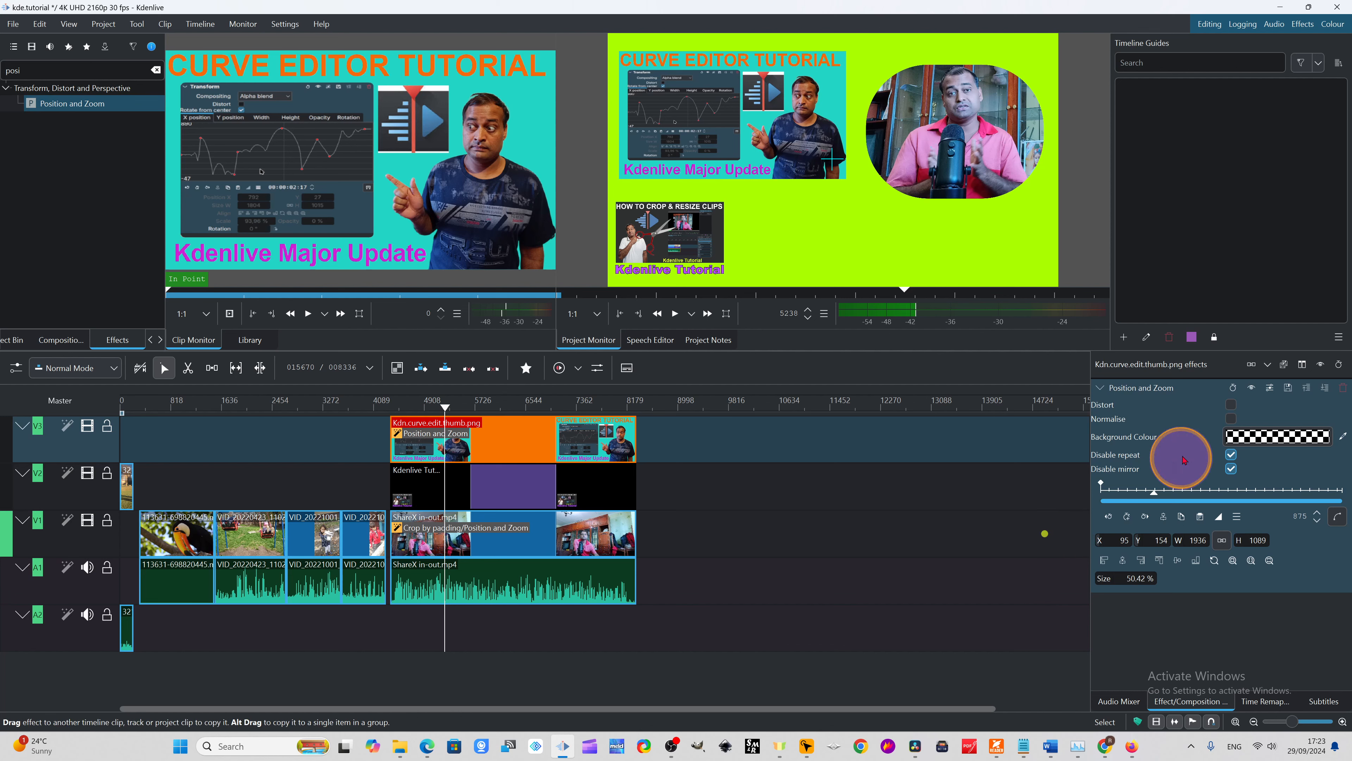
Play the composite from about frame 4431 and stop at about frame 5177
{"action": "left_click", "coordinate": [441, 407]}
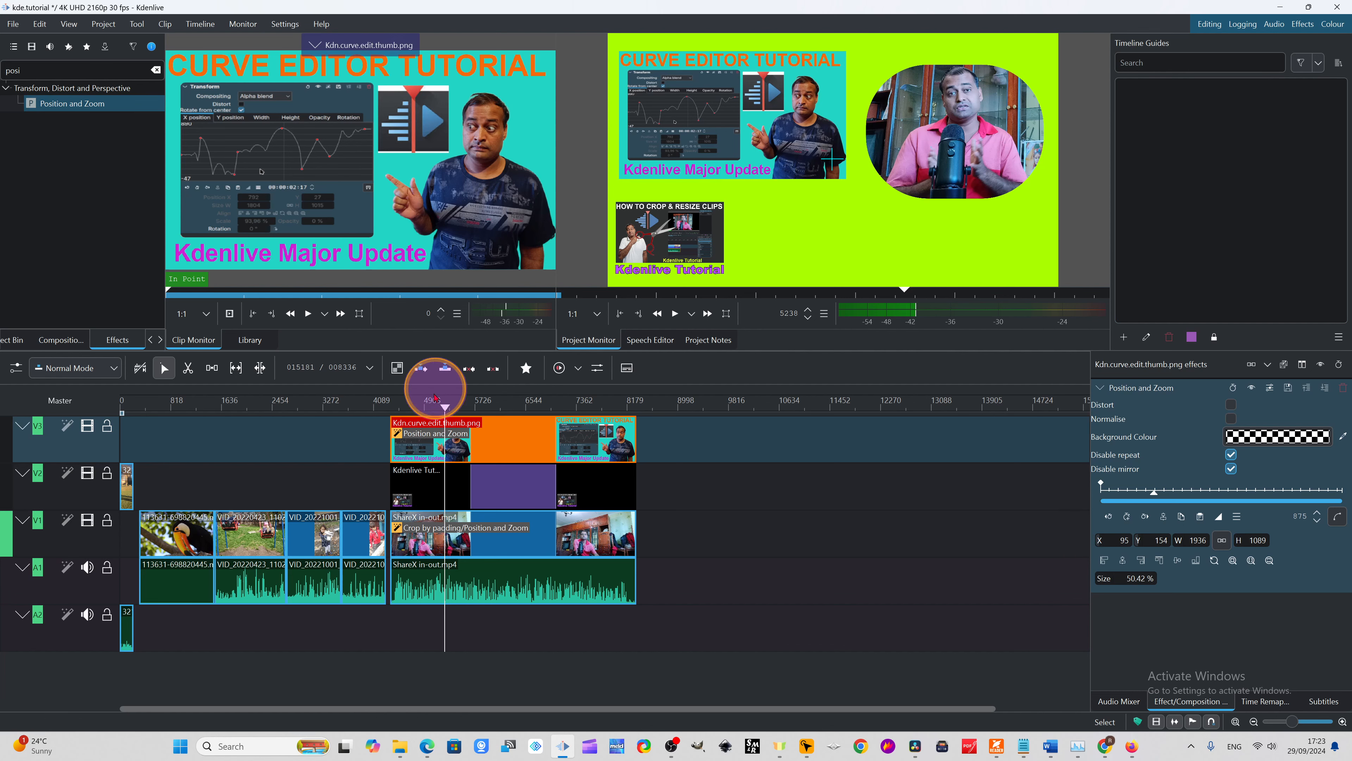
{"action": "left_click_drag", "start_coordinate": [417, 411], "coordinate": [388, 395]}
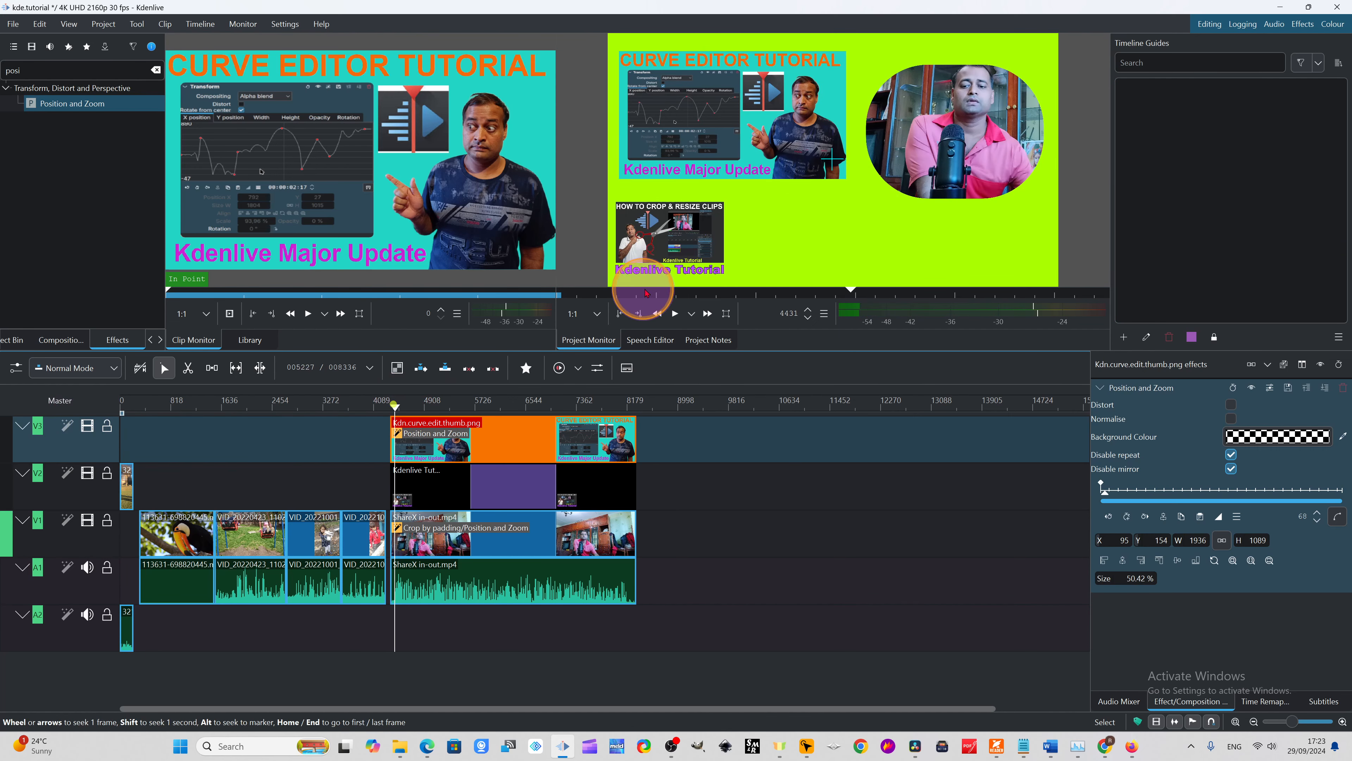
{"action": "left_click", "coordinate": [675, 312]}
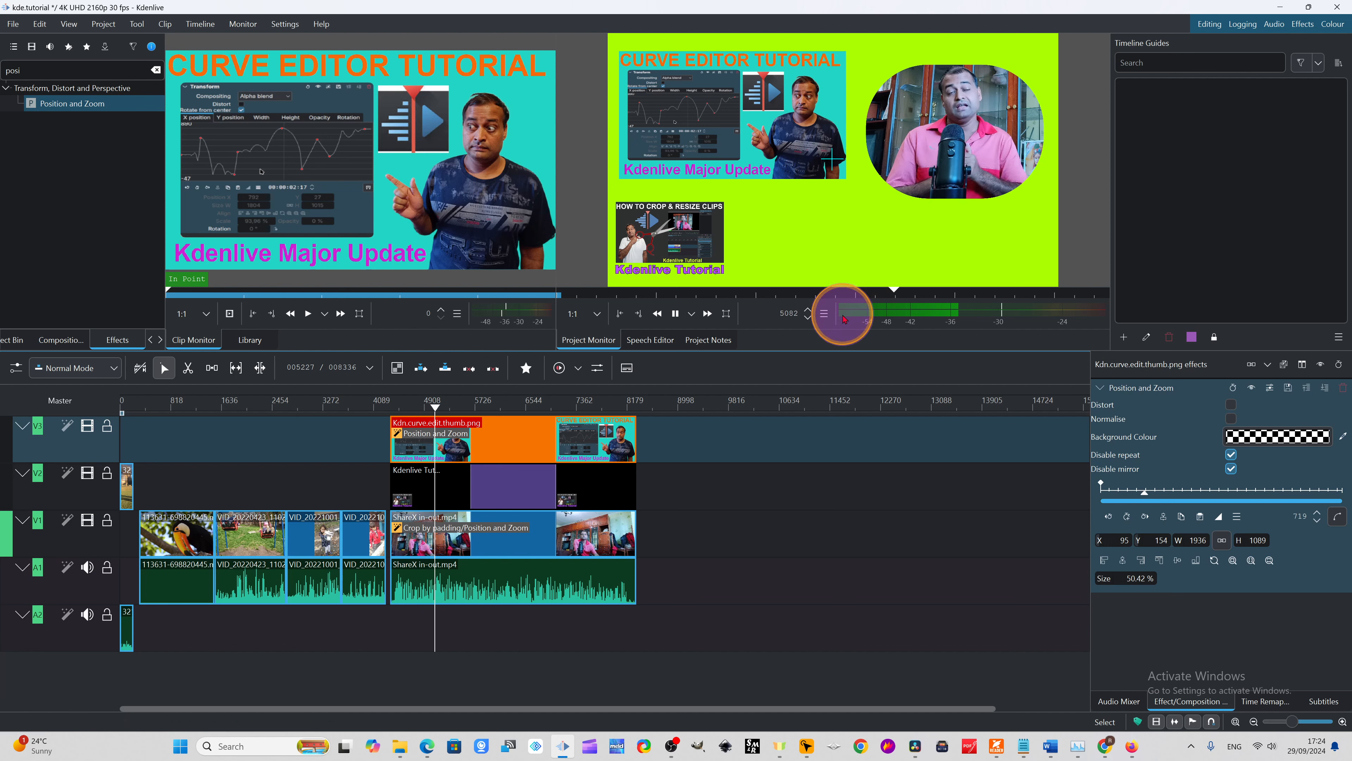
{"action": "left_click", "coordinate": [676, 315]}
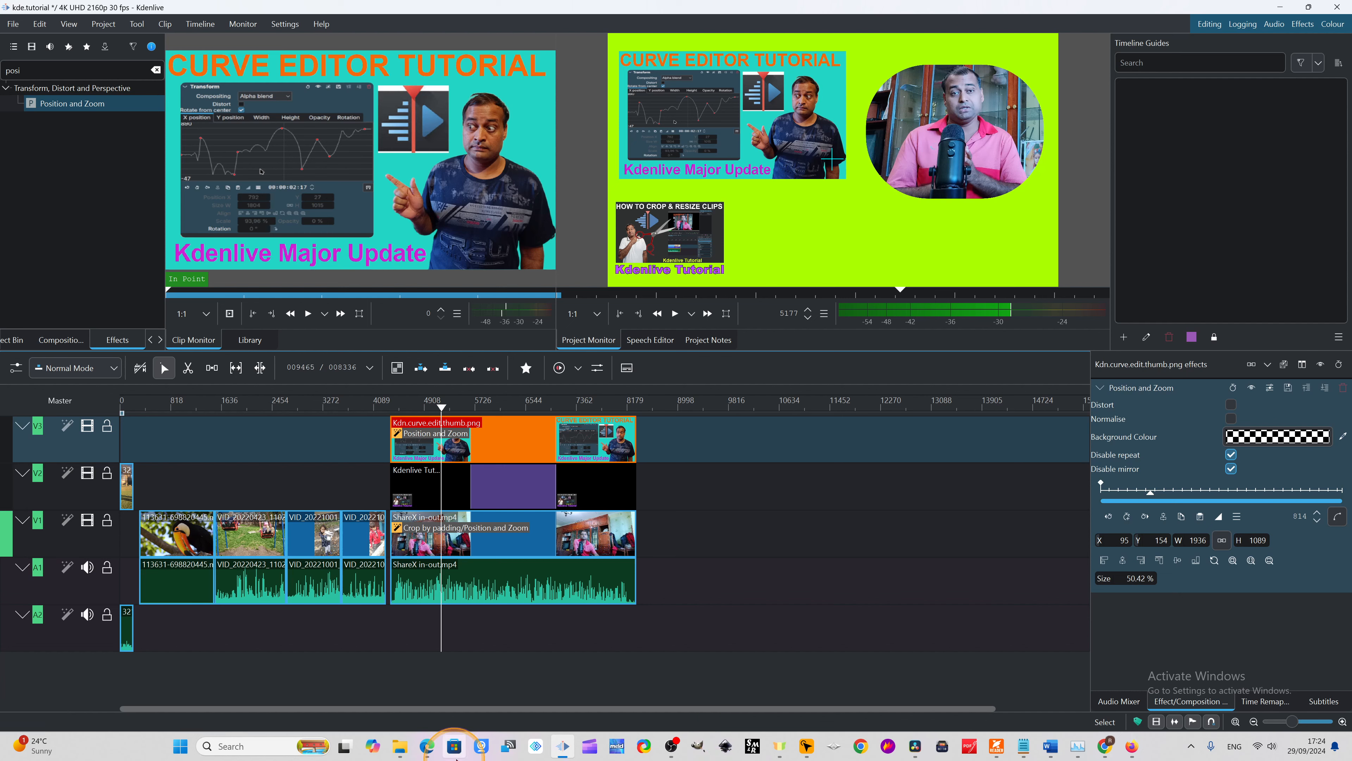
Switch to DaVinci Resolve, view the reference layout at 01:00:25:18 on Timeline 13, and return to Kdenlive
{"action": "left_click", "coordinate": [915, 746]}
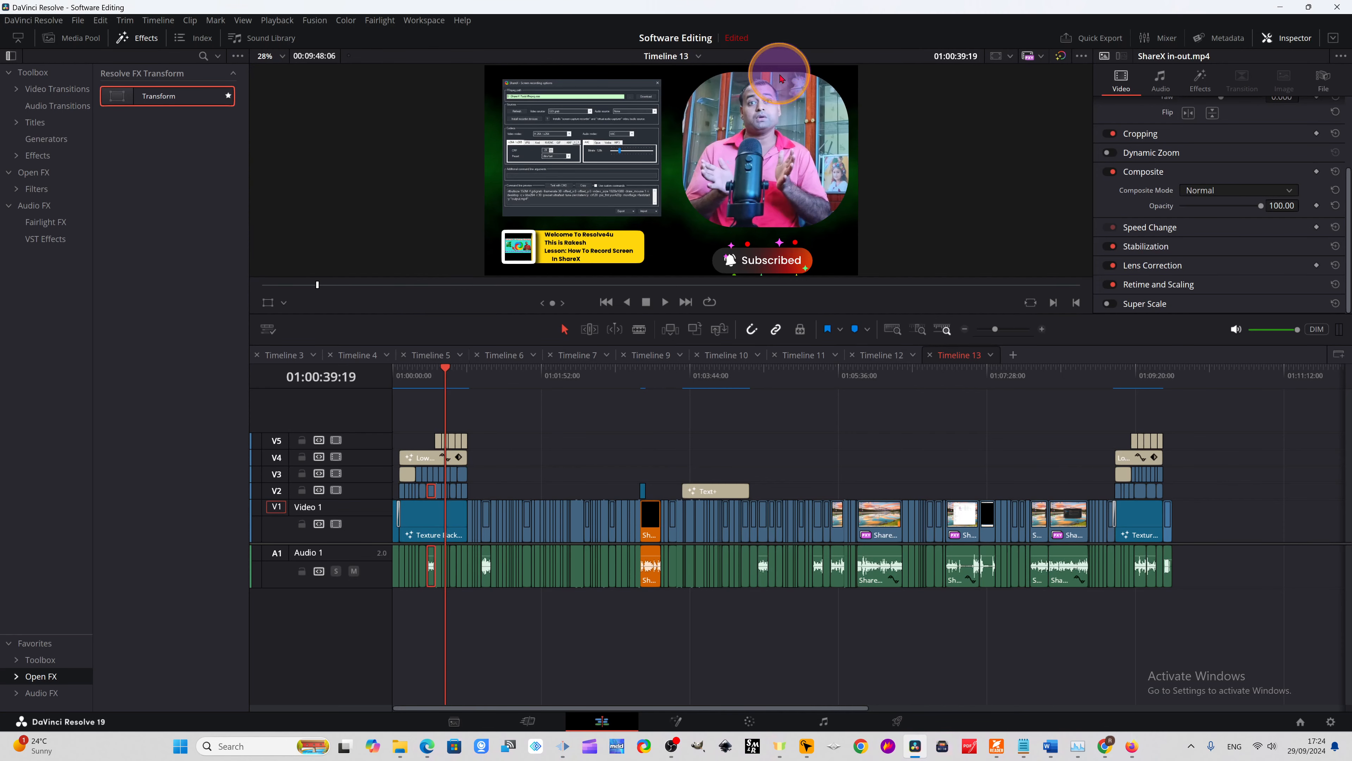
{"action": "left_click_drag", "start_coordinate": [442, 369], "coordinate": [426, 397]}
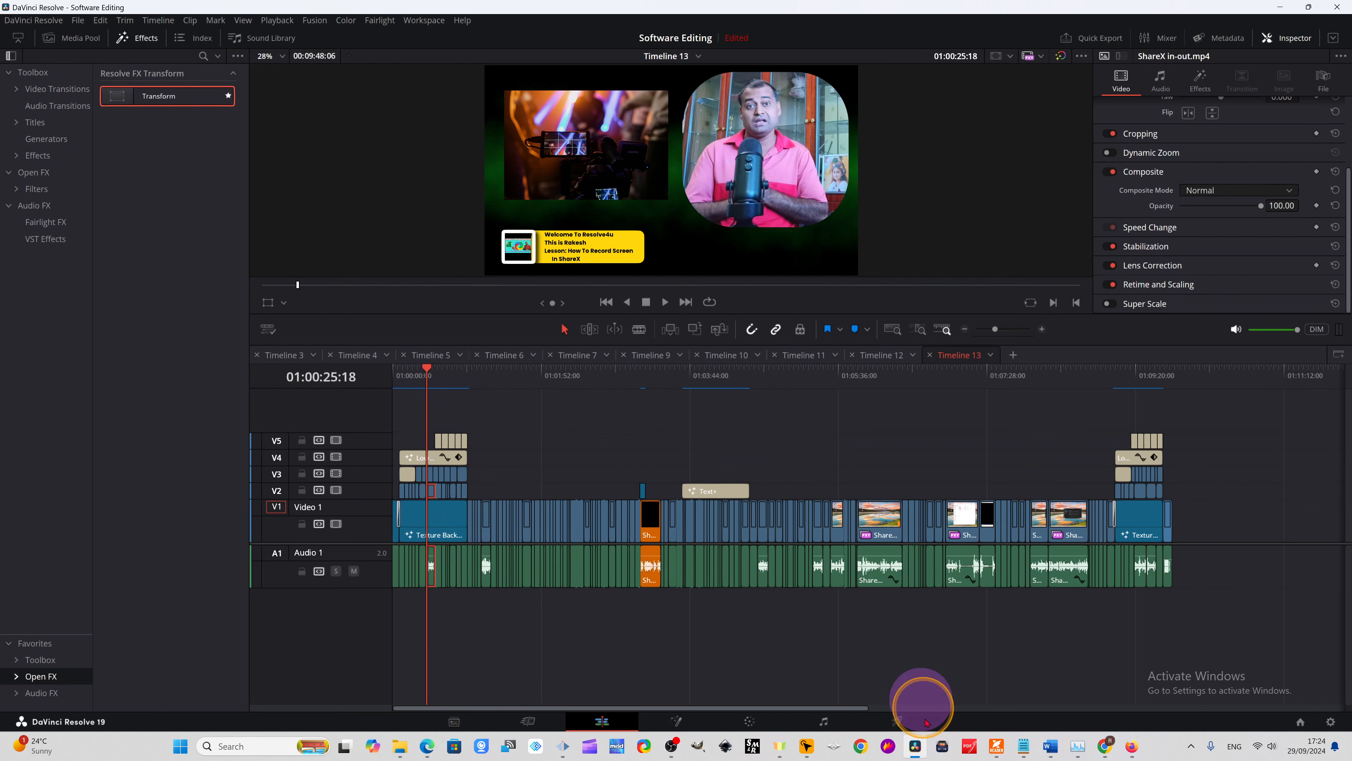
{"action": "left_click", "coordinate": [562, 748]}
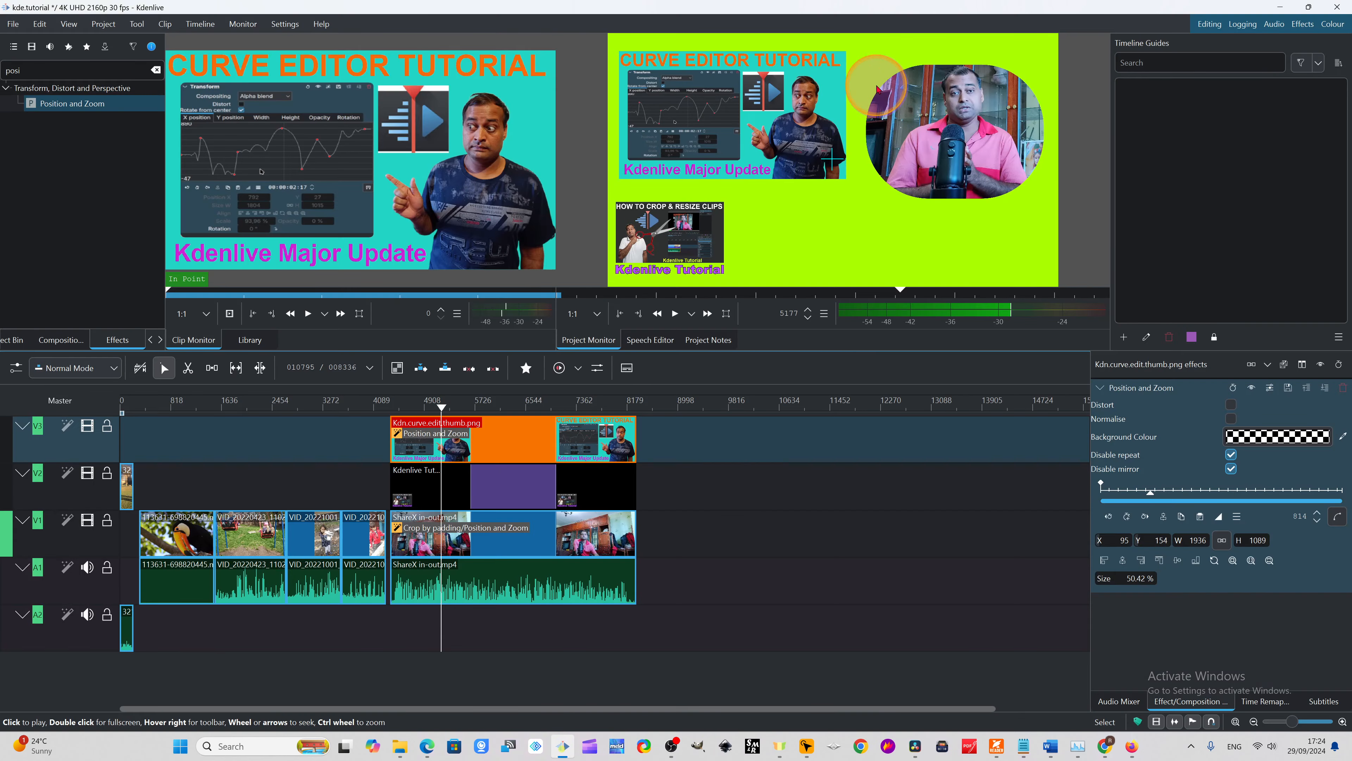